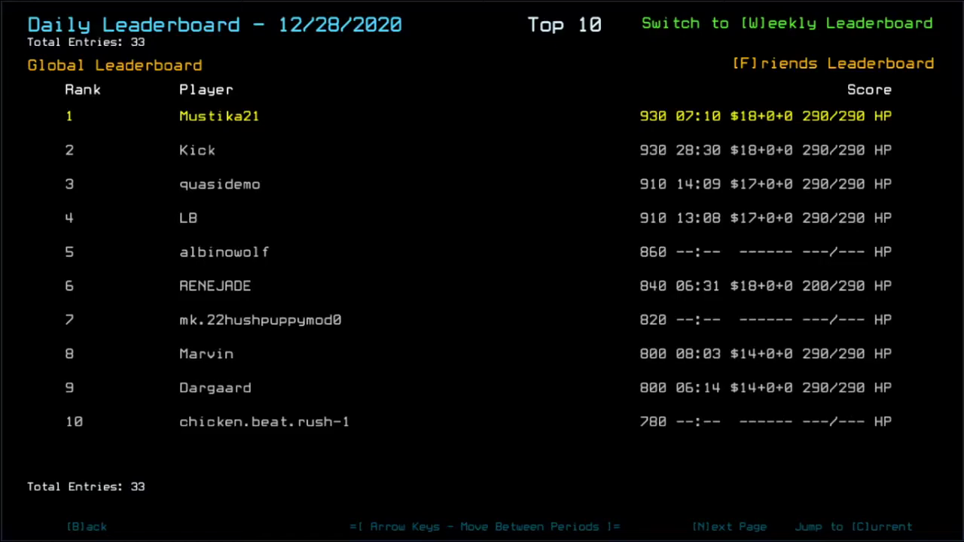
- Switch the 12/28/2020 daily leaderboard from Global to Friends rankings
{"action": "key", "text": "f"}
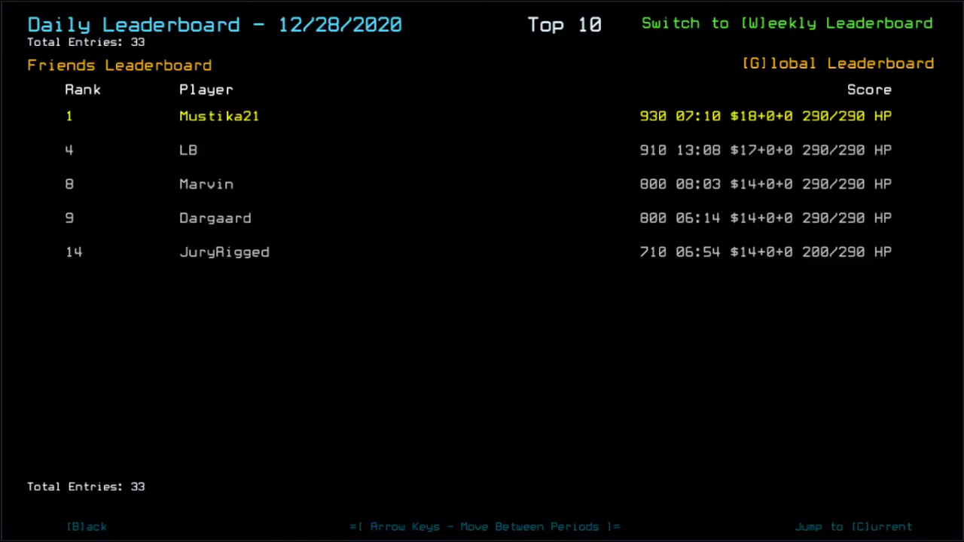
- Back out of the daily leaderboard to the Challenge Launcher menu
{"action": "key", "text": "b"}
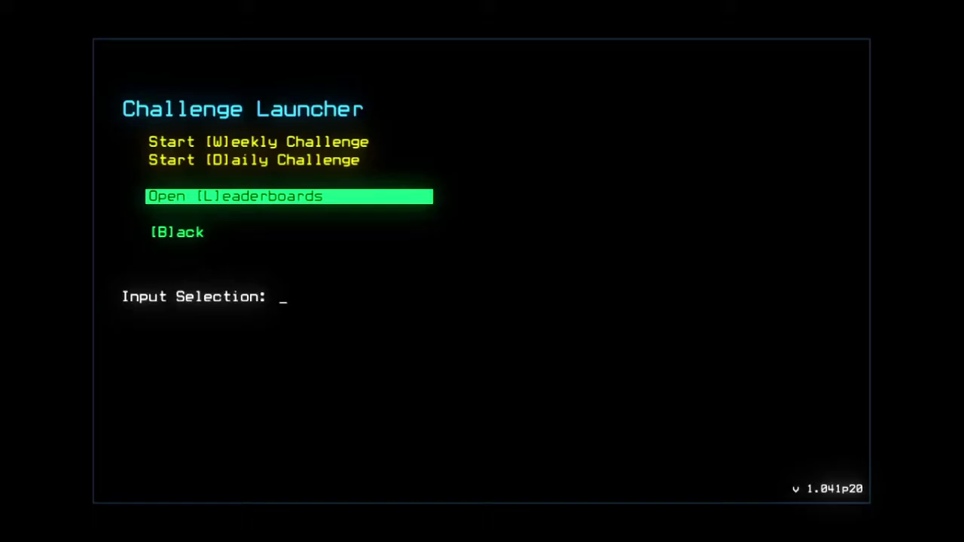
{"action": "type", "text": "d"}
- Launch the Daily Challenge, then set Graphical Far View to Simple and Clutter to Few
{"action": "key", "text": "Return"}
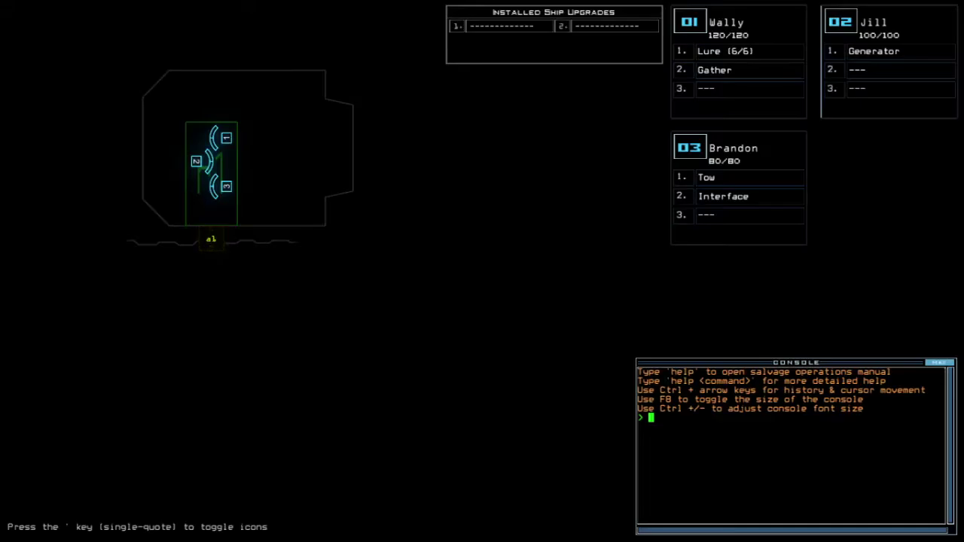
{"action": "key", "text": "Escape"}
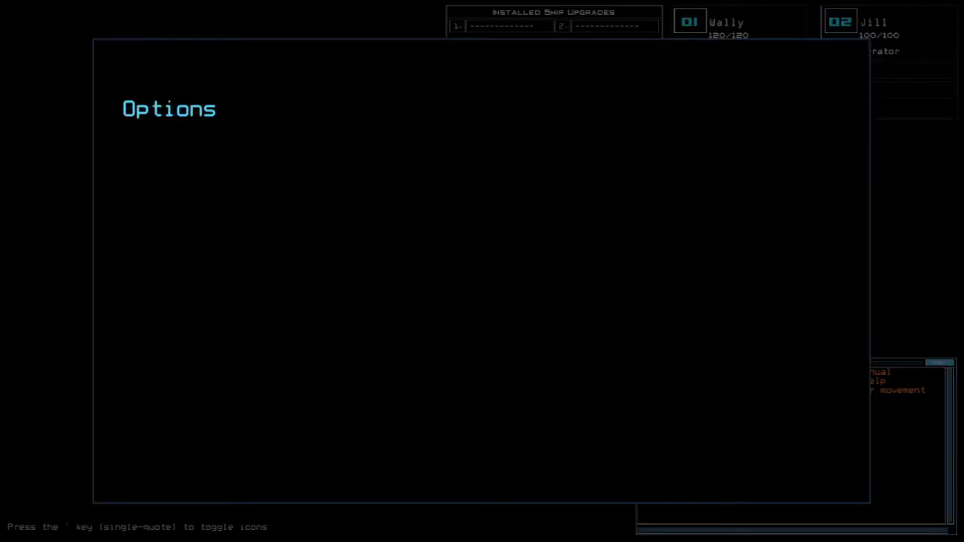
{"action": "key", "text": "o"}
{"action": "key", "text": "g"}
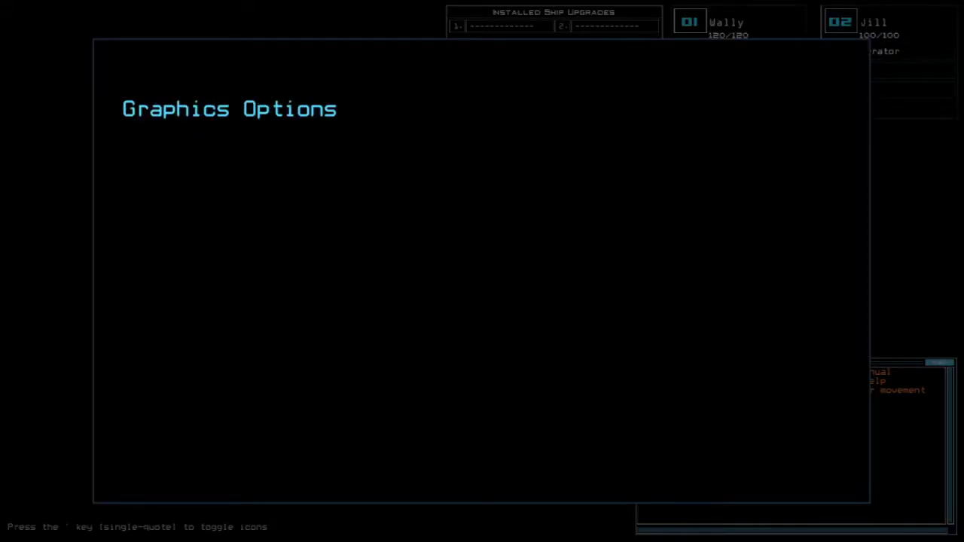
{"action": "key", "text": "f"}
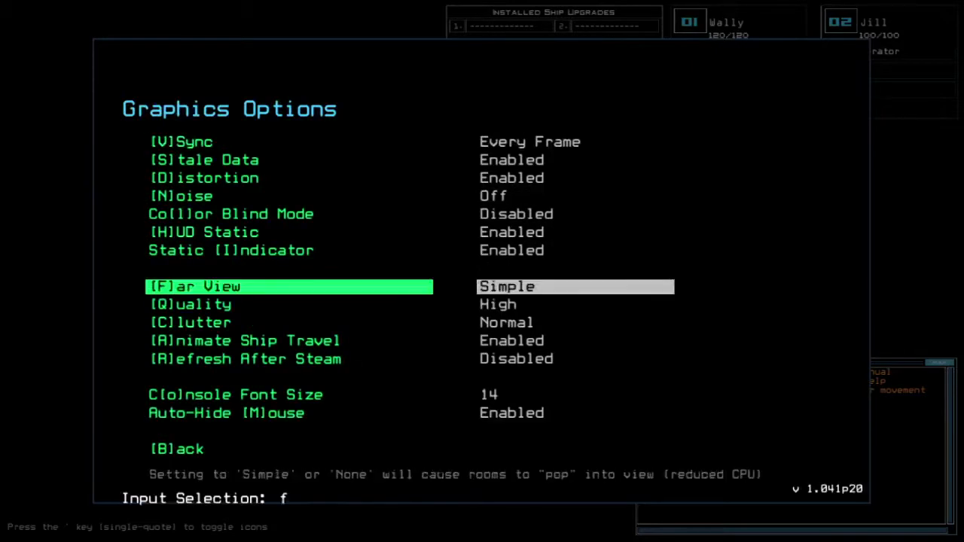
{"action": "key", "text": "c"}
{"action": "key", "text": "Escape"}
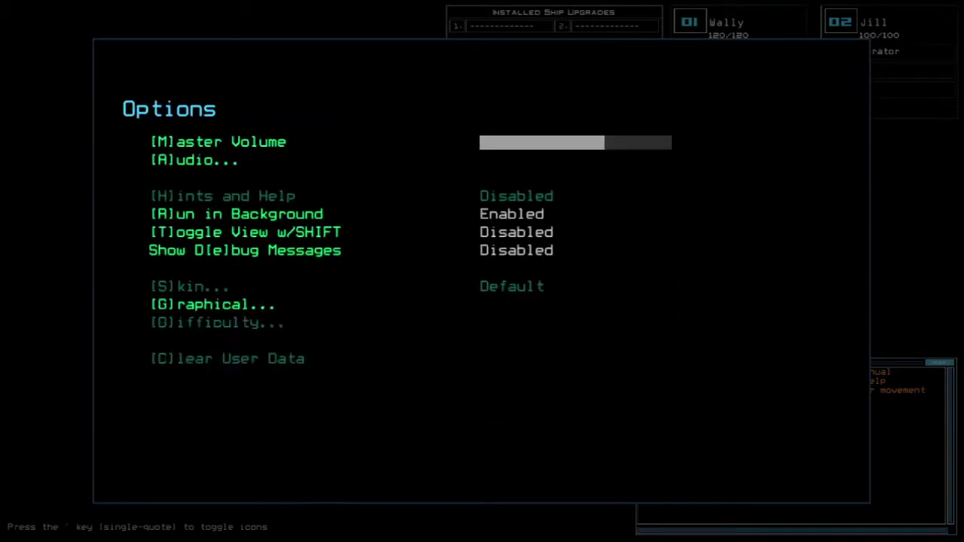
{"action": "key", "text": "Escape"}
{"action": "key", "text": "Escape"}
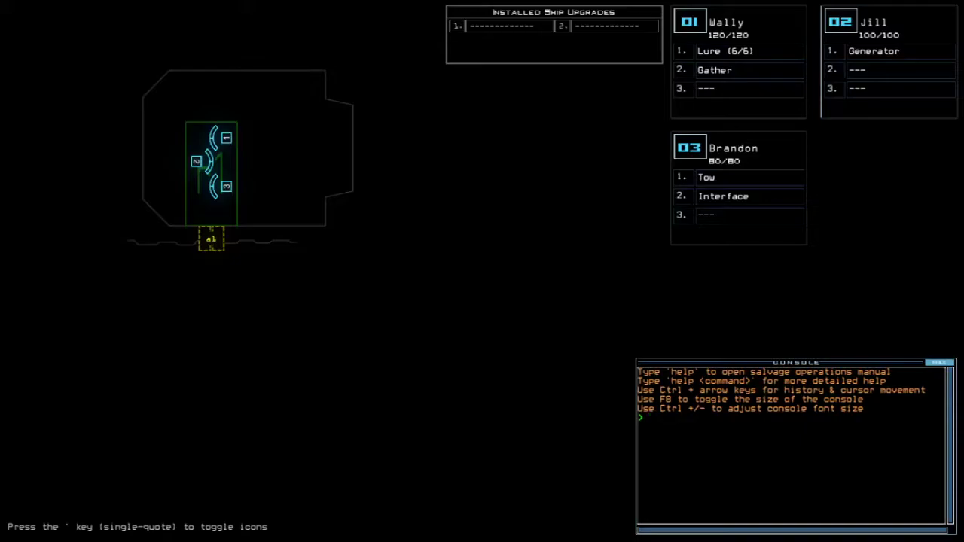
{"action": "type", "text": "alias"}
- Review the alias definitions and run the derelict status report
{"action": "key", "text": "Return"}
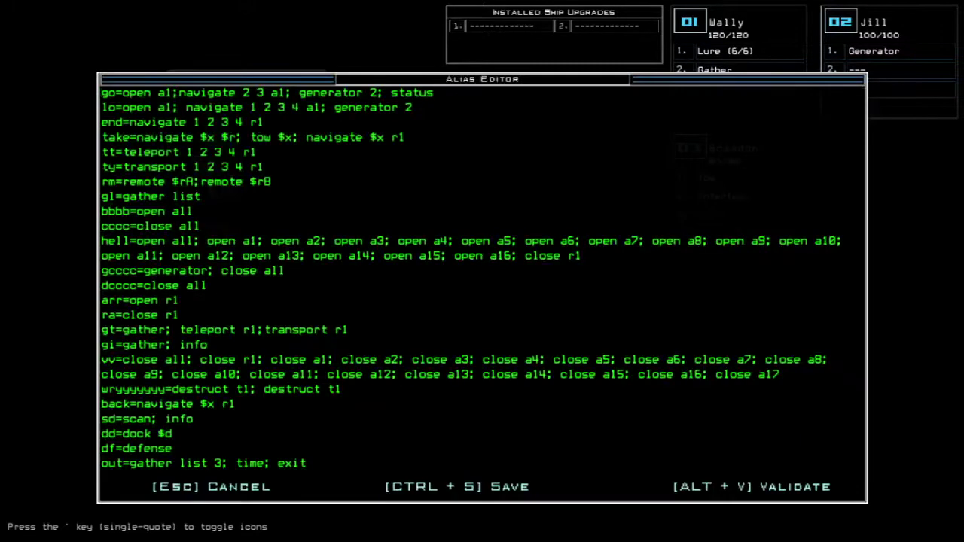
{"action": "key", "text": "Escape"}
{"action": "type", "text": "status"}
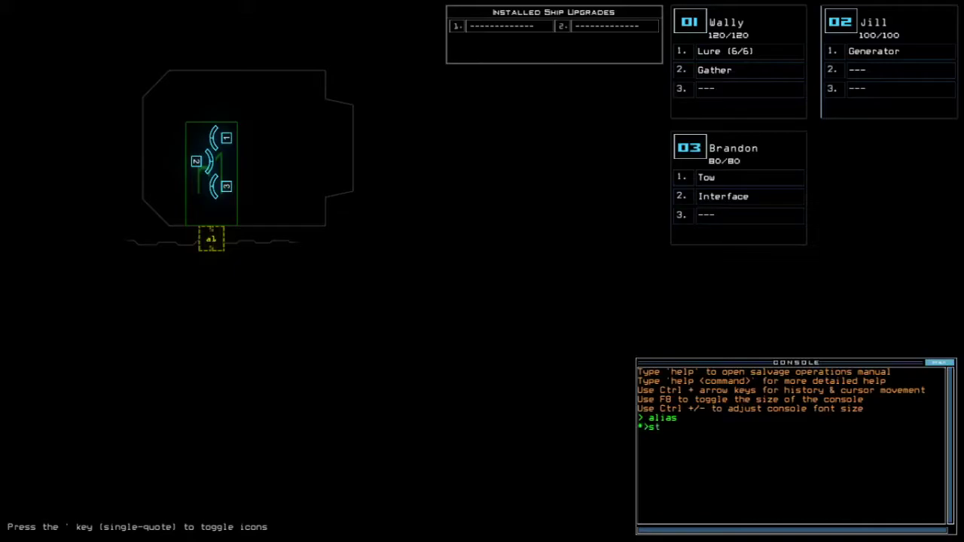
{"action": "key", "text": "Return"}
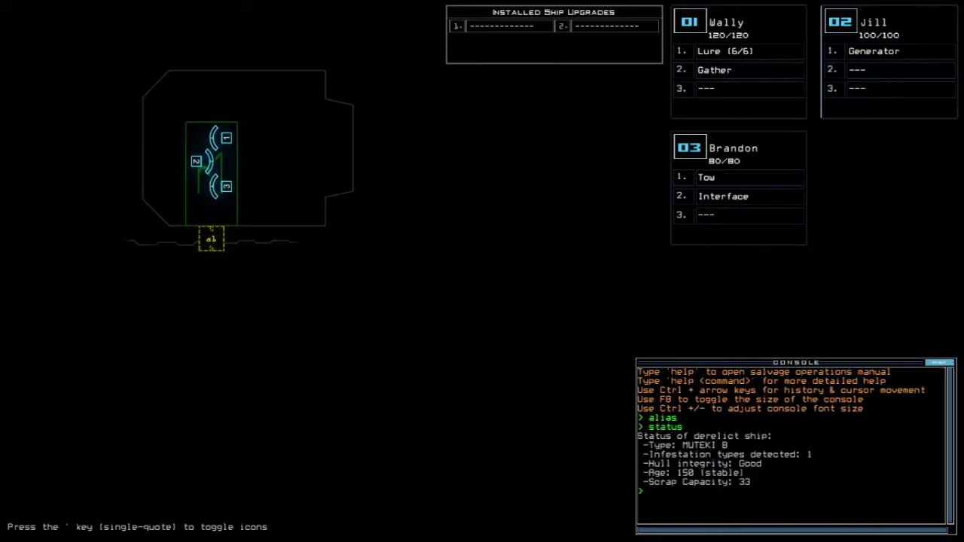
{"action": "type", "text": "3"}
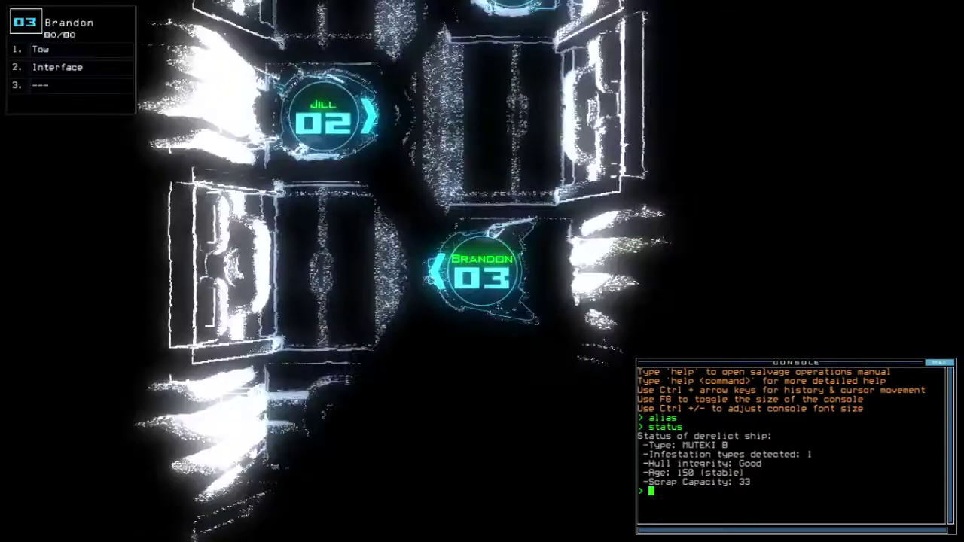
{"action": "type", "text": "swap 2"}
- Swap Tow from Brandon to Jill, and Lure and Gather from Wally to Brandon
{"action": "key", "text": "Return"}
{"action": "key", "text": "ctrl+Return"}
{"action": "key", "text": "Escape"}
{"action": "type", "text": "swap 1"}
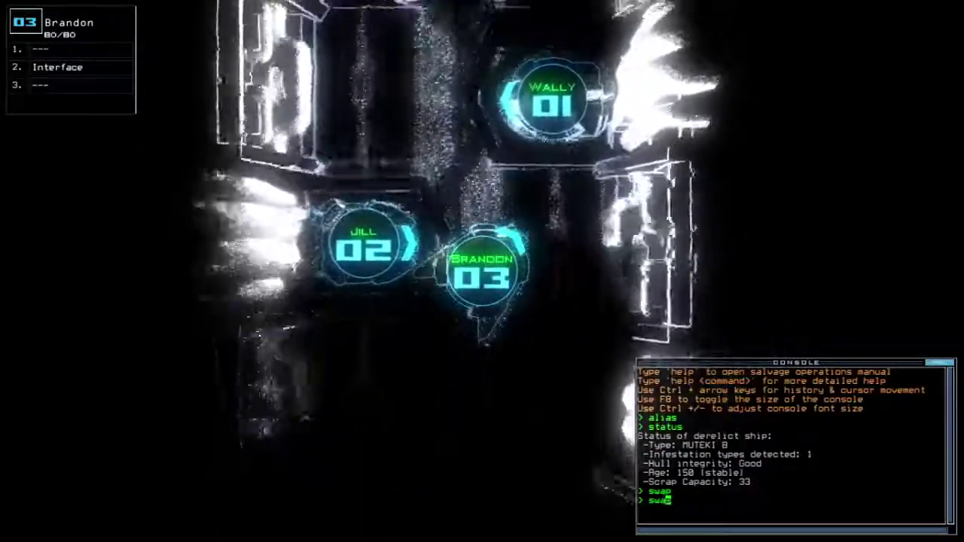
{"action": "key", "text": "Return"}
{"action": "key", "text": "Return"}
{"action": "key", "text": "ctrl+Return"}
{"action": "key", "text": "Escape"}
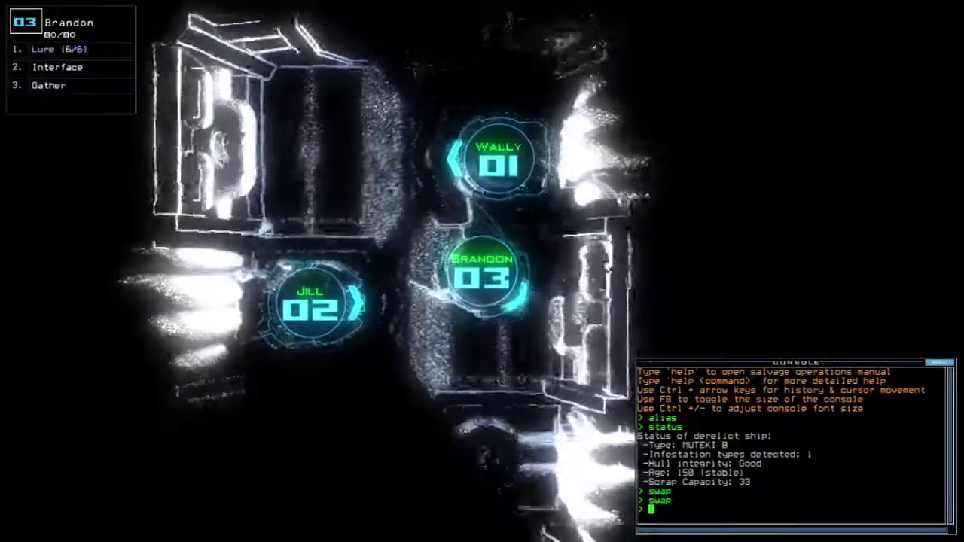
{"action": "type", "text": "2"}
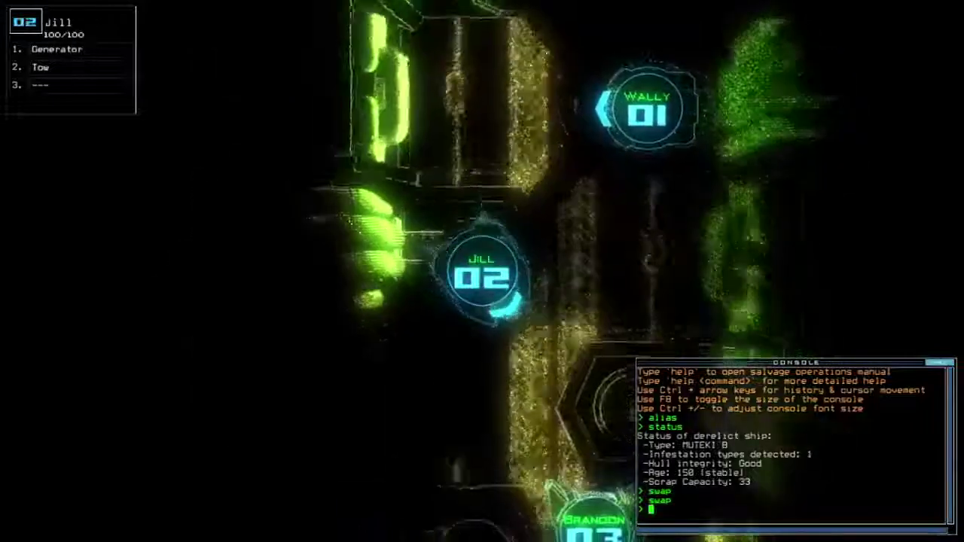
{"action": "type", "text": "13go"}
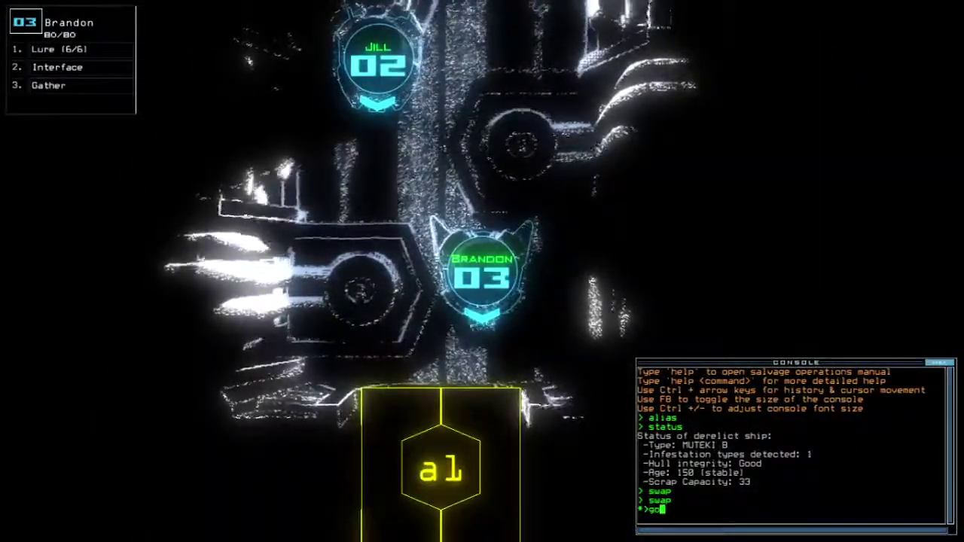
- Start the mission, gather scrap, run the generator and room scan, and try enabling defenses
{"action": "key", "text": "Return"}
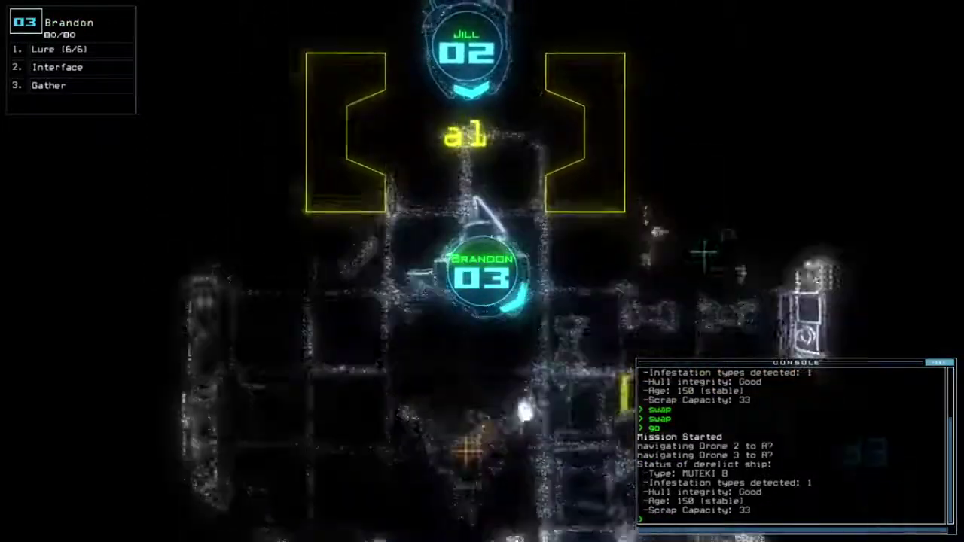
{"action": "type", "text": "g"}
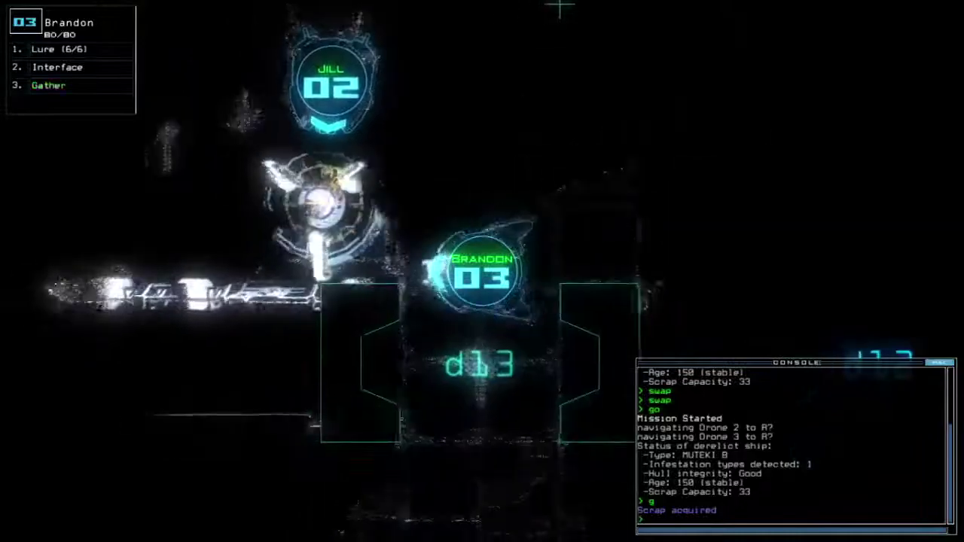
{"action": "key", "text": "Return"}
{"action": "type", "text": "nv"}
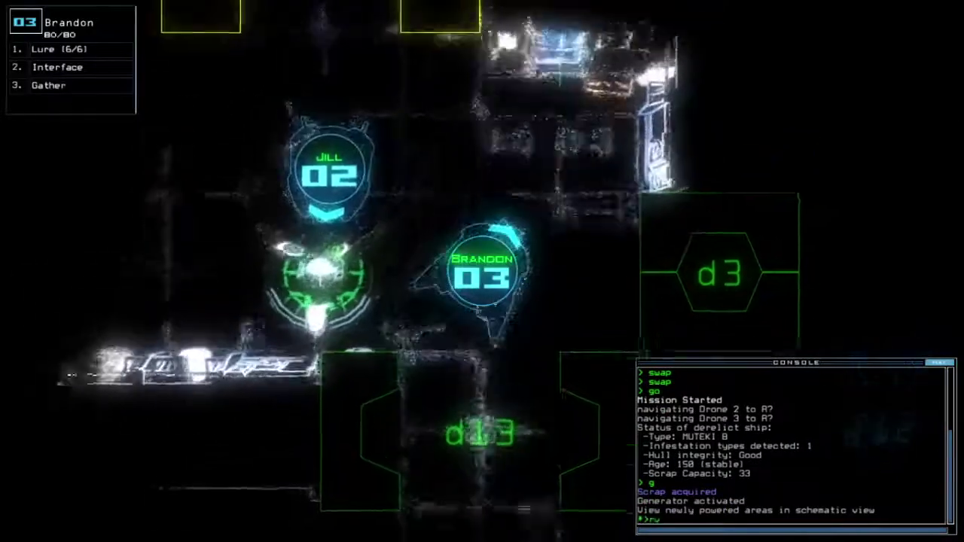
{"action": "type", "text": "r"}
{"action": "key", "text": "Return"}
{"action": "type", "text": "df"}
{"action": "key", "text": "Return"}
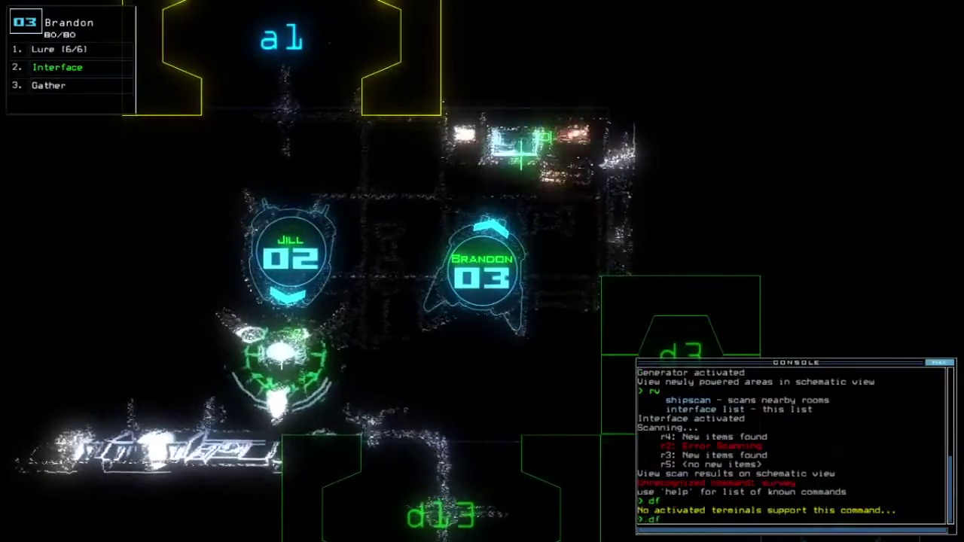
{"action": "type", "text": "df"}
{"action": "key", "text": "Return"}
- Send drone 2 to Brandon's room, gather scrap and shut down the generator
{"action": "key", "text": "Tab"}
{"action": "key", "text": "Down"}
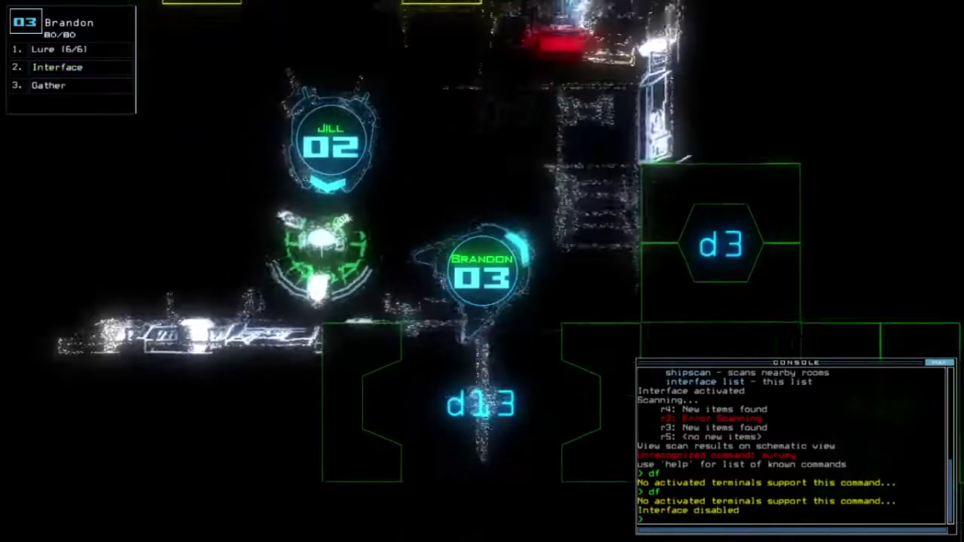
{"action": "type", "text": "navigate 2"}
{"action": "key", "text": "Return"}
{"action": "type", "text": "g"}
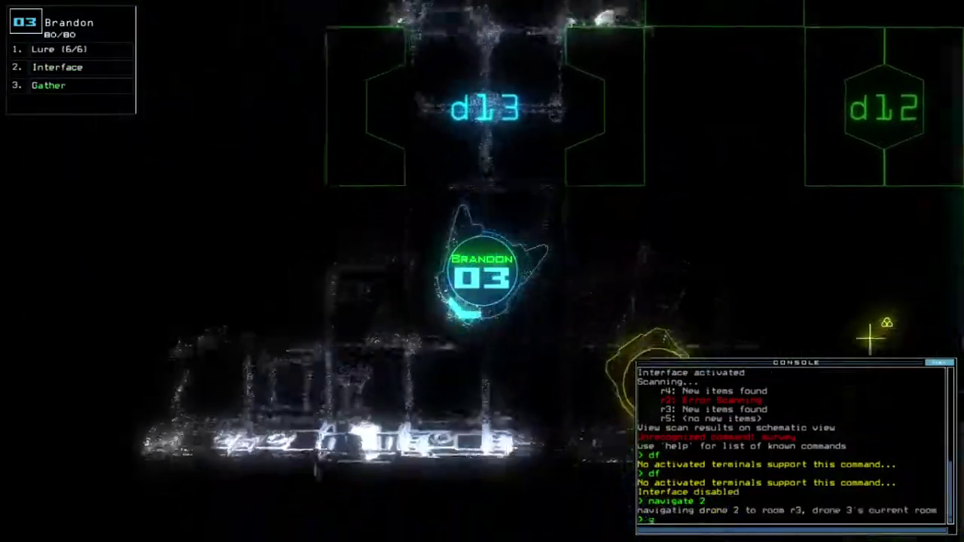
{"action": "key", "text": "Return"}
{"action": "type", "text": "swap"}
{"action": "key", "text": "Return"}
{"action": "key", "text": "Escape"}
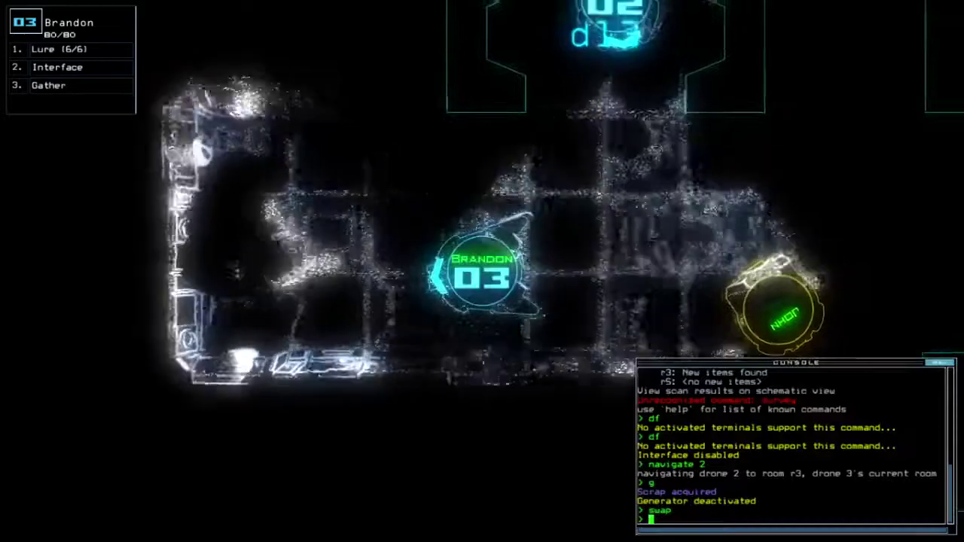
{"action": "type", "text": "tow"}
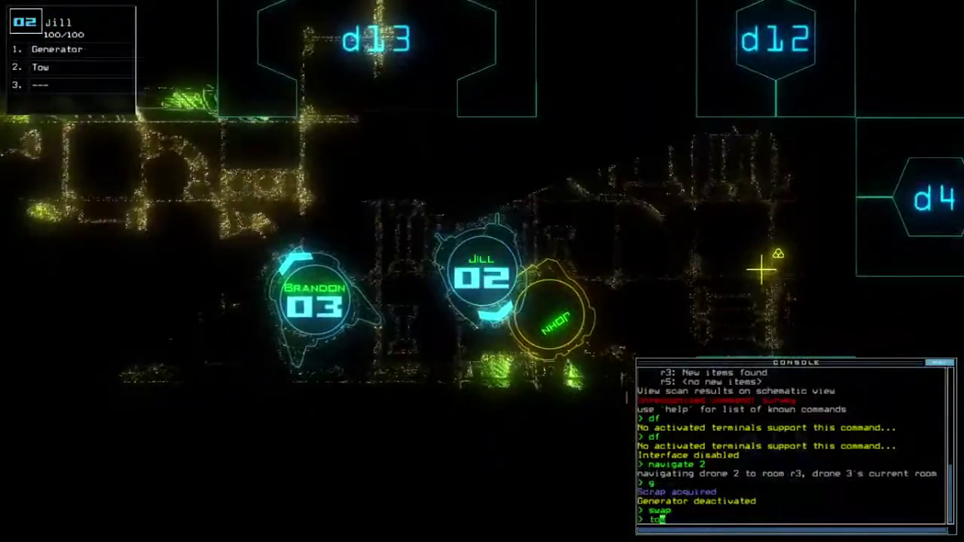
- Have Jill tow John and take the Lure into her third slot
{"action": "key", "text": "Return"}
{"action": "type", "text": "gwap 3"}
{"action": "key", "text": "Return"}
{"action": "key", "text": "Return"}
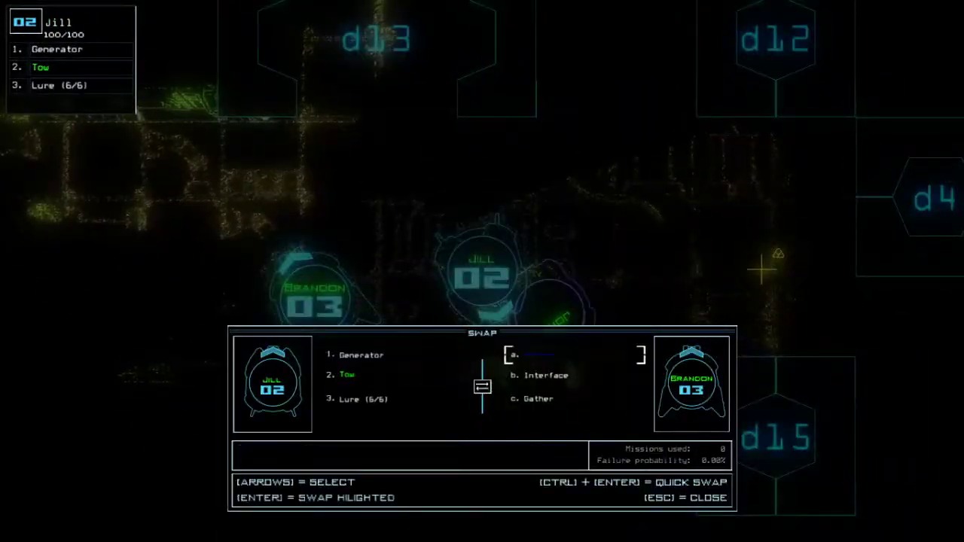
{"action": "key", "text": "Escape"}
{"action": "key", "text": "Tab"}
{"action": "type", "text": "swap"}
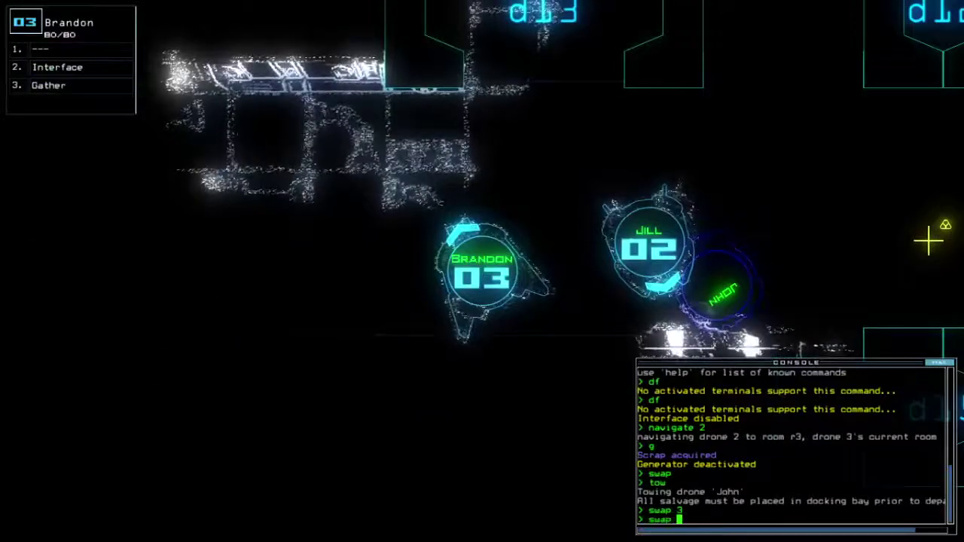
{"action": "key", "text": "Return"}
{"action": "key", "text": "Escape"}
{"action": "key", "text": "Tab"}
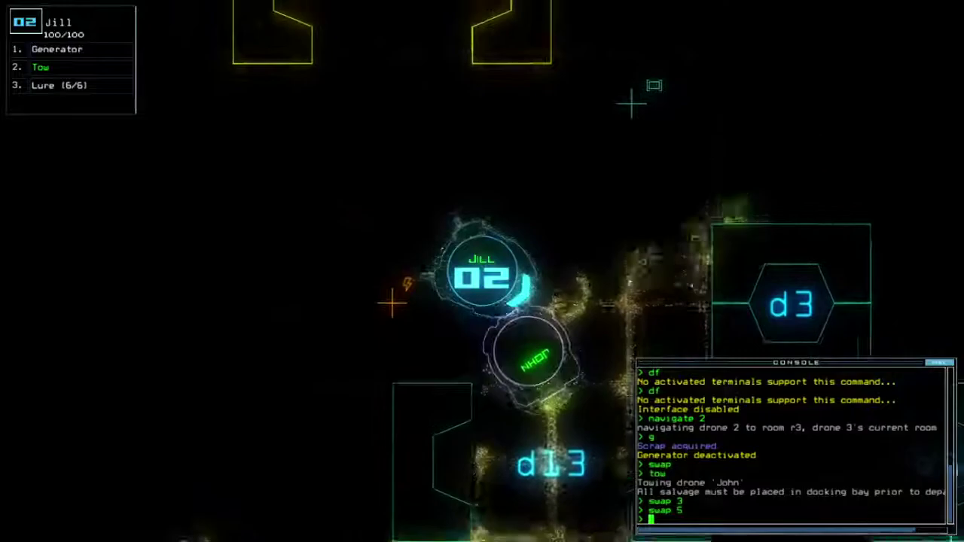
{"action": "type", "text": "g"}
- Power the generator, close all doors, and have Brandon gather fuel under stealth
{"action": "key", "text": "Return"}
{"action": "key", "text": "Tab"}
{"action": "type", "text": "cccc"}
{"action": "key", "text": "Return"}
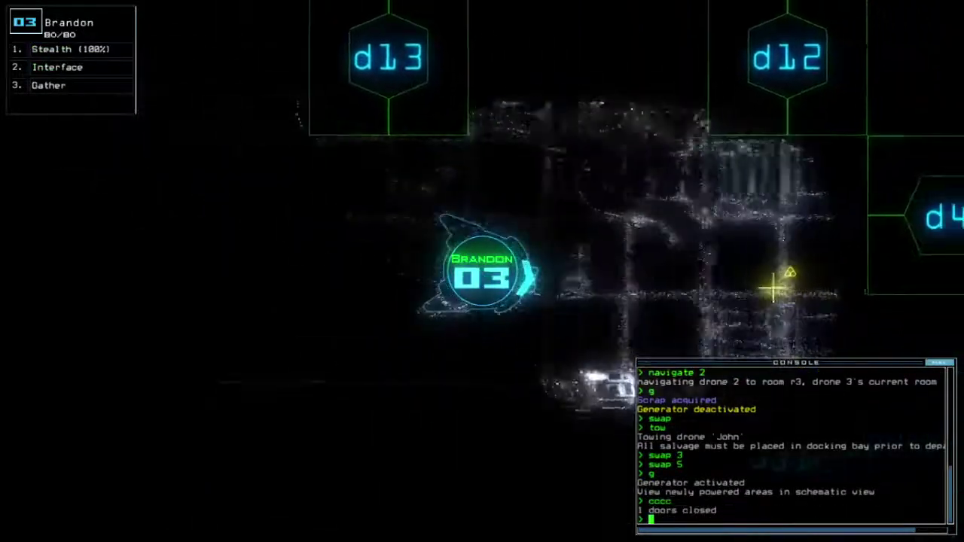
{"action": "type", "text": "g;st;d12"}
{"action": "key", "text": "Return"}
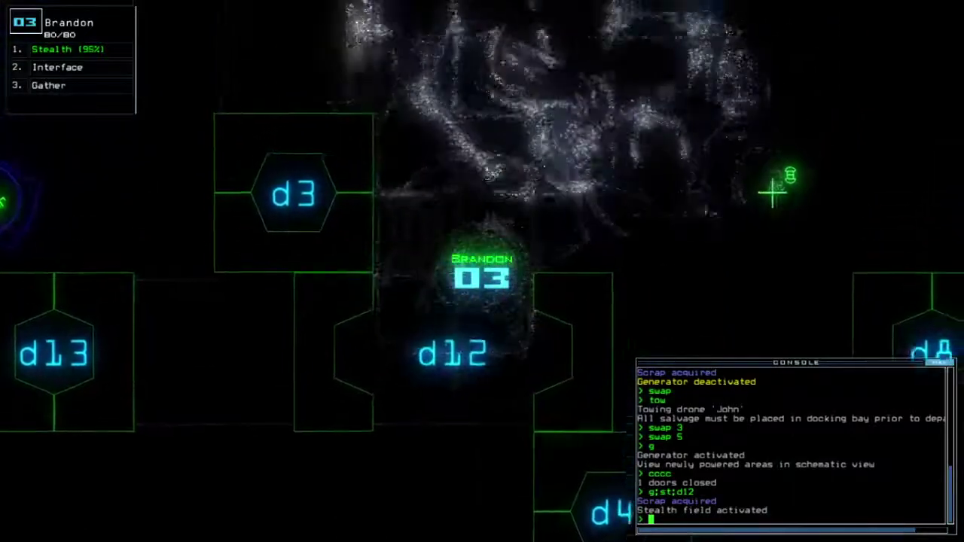
{"action": "type", "text": "g"}
{"action": "key", "text": "Return"}
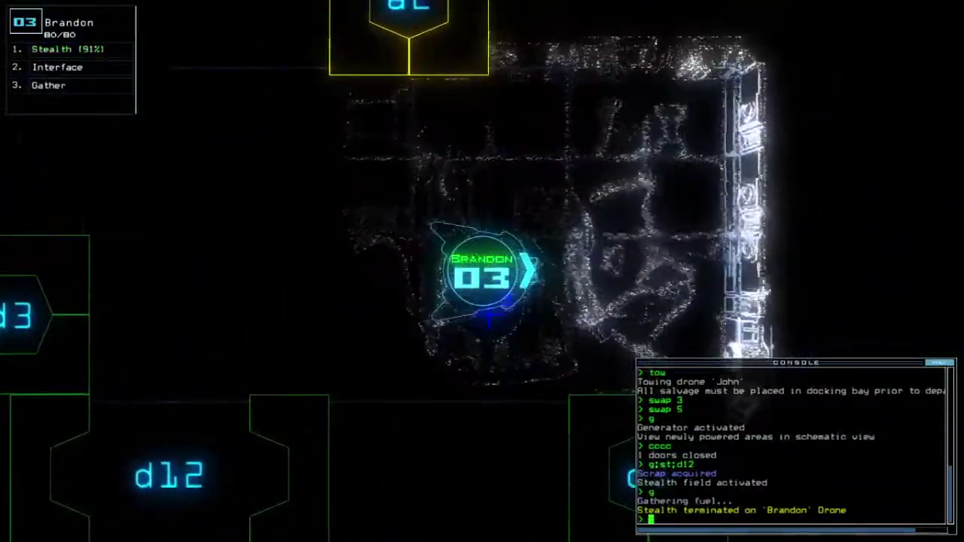
{"action": "type", "text": "st;d8"}
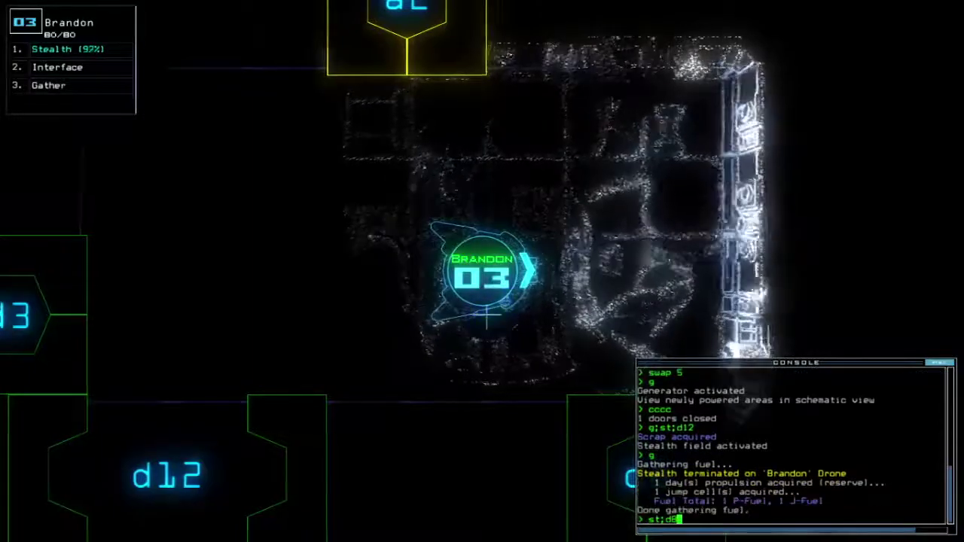
- Cloak Brandon, open doors d8 and d14, and gather the scrap beyond them
{"action": "key", "text": "Return"}
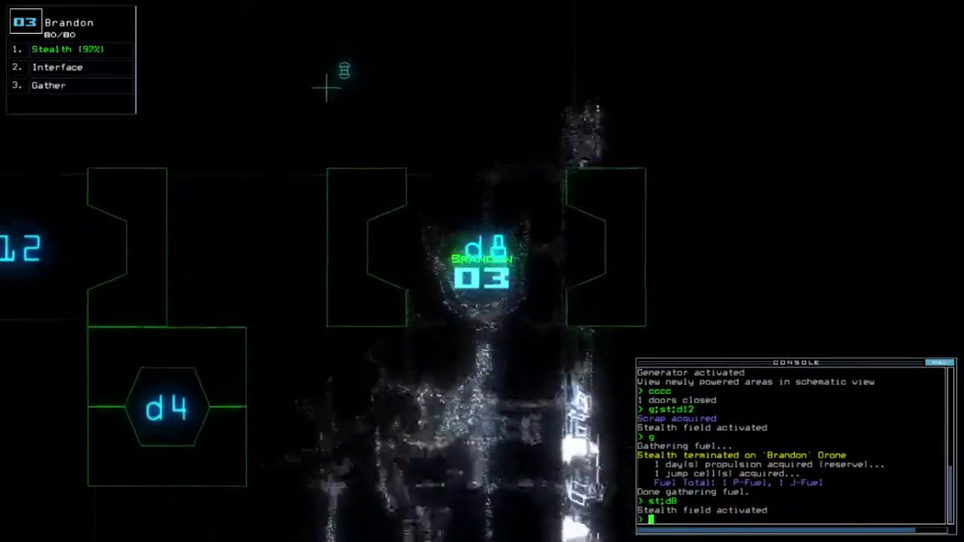
{"action": "type", "text": "d14"}
{"action": "key", "text": "Return"}
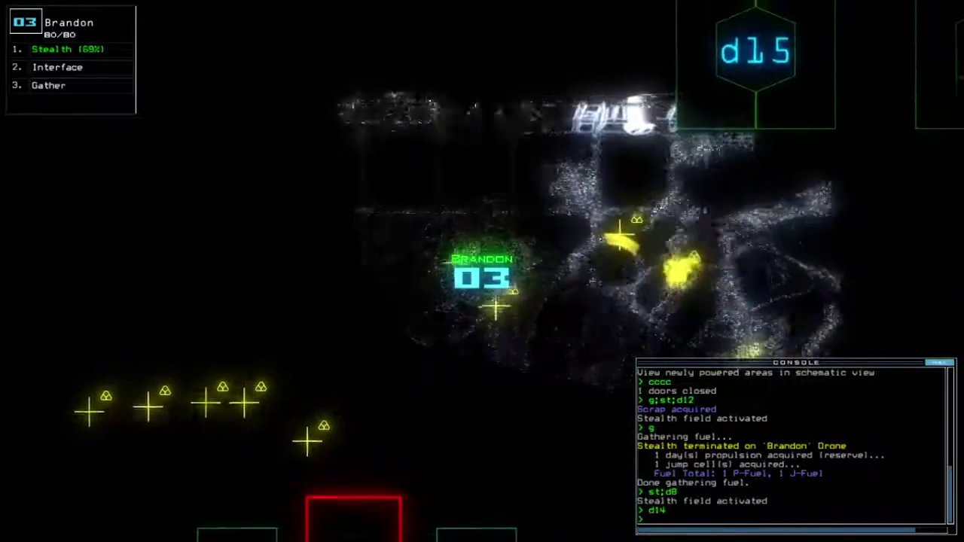
{"action": "type", "text": "g"}
{"action": "key", "text": "Return"}
{"action": "type", "text": "g"}
{"action": "key", "text": "Return"}
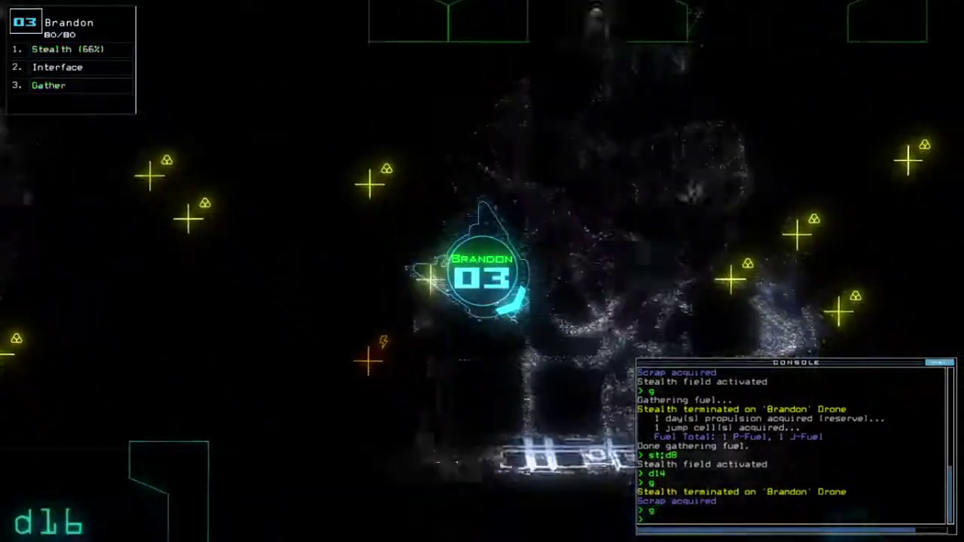
{"action": "type", "text": "g"}
{"action": "key", "text": "Return"}
{"action": "type", "text": "g"}
{"action": "key", "text": "Return"}
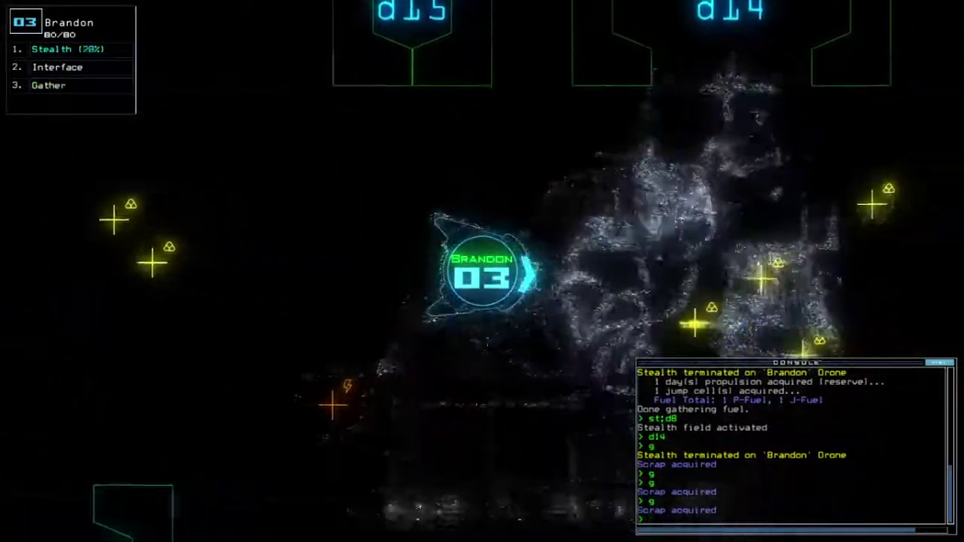
{"action": "type", "text": "g"}
{"action": "key", "text": "Return"}
{"action": "type", "text": "g"}
{"action": "key", "text": "Return"}
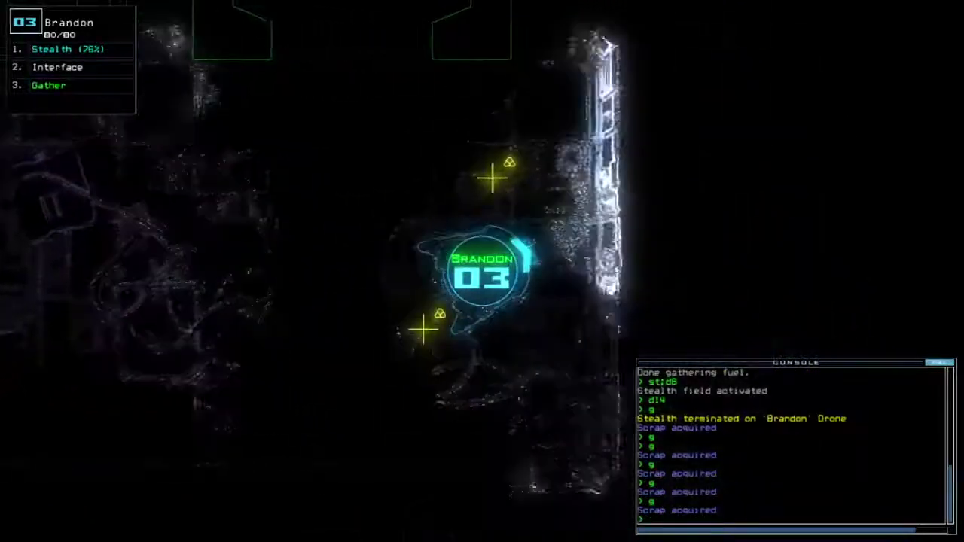
{"action": "type", "text": "g"}
{"action": "key", "text": "Return"}
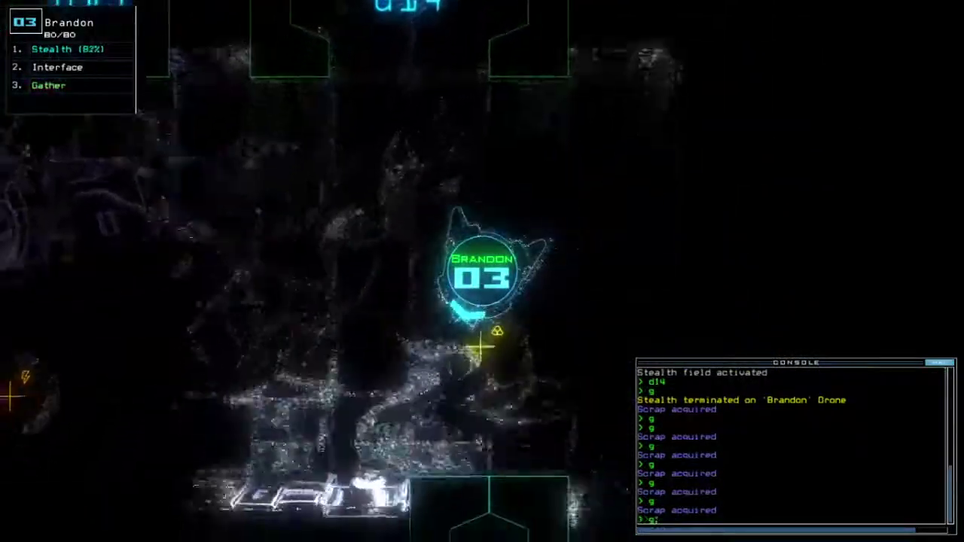
{"action": "type", "text": "g;st"}
{"action": "key", "text": "Return"}
- Check the schematic, steer Brandon left, and close three doors with cccc
{"action": "key", "text": "Tab"}
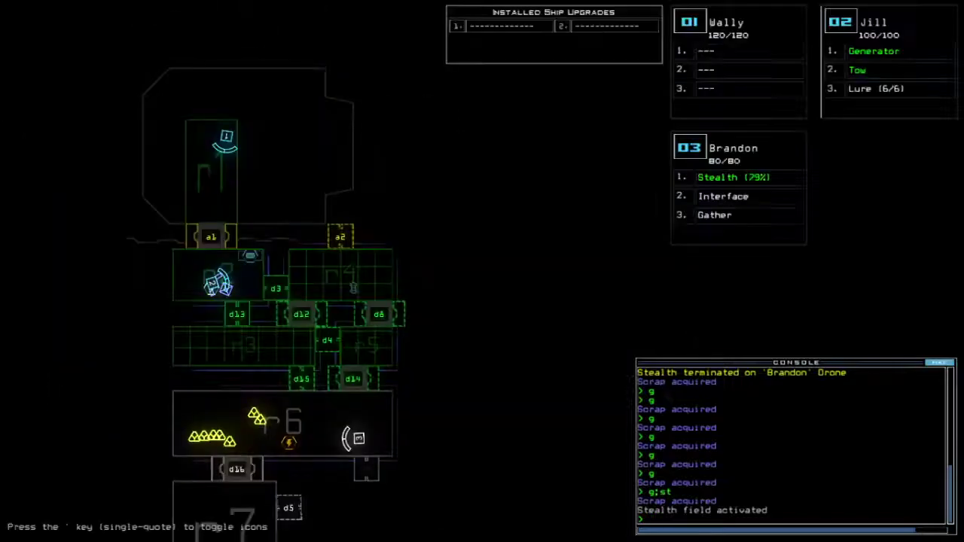
{"action": "key", "text": "Tab"}
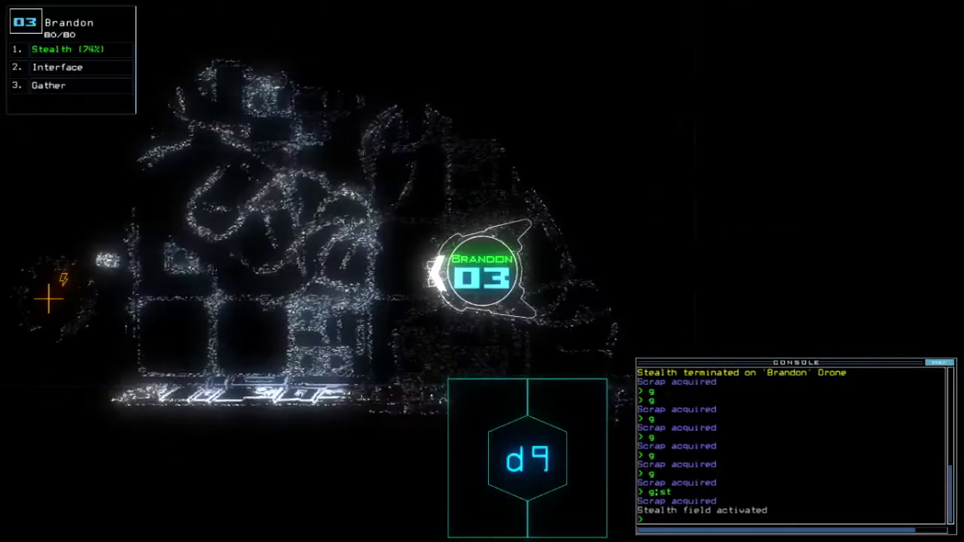
{"action": "key", "text": "Left"}
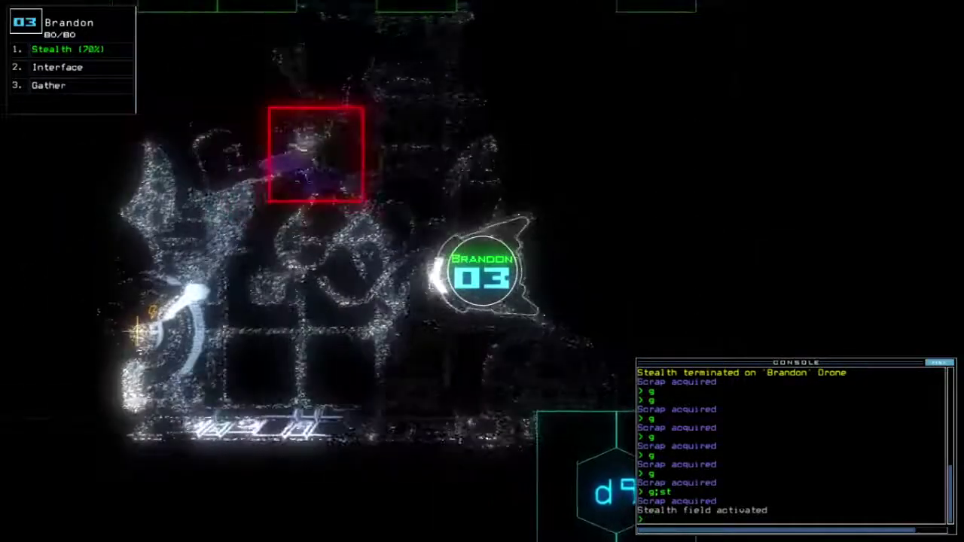
{"action": "key", "text": "Tab"}
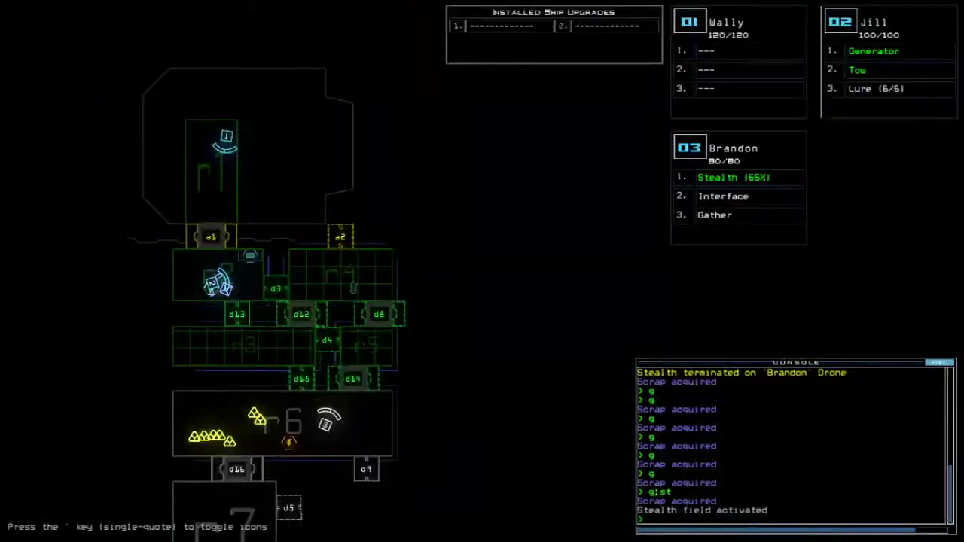
{"action": "key", "text": "Tab"}
{"action": "type", "text": "cccc"}
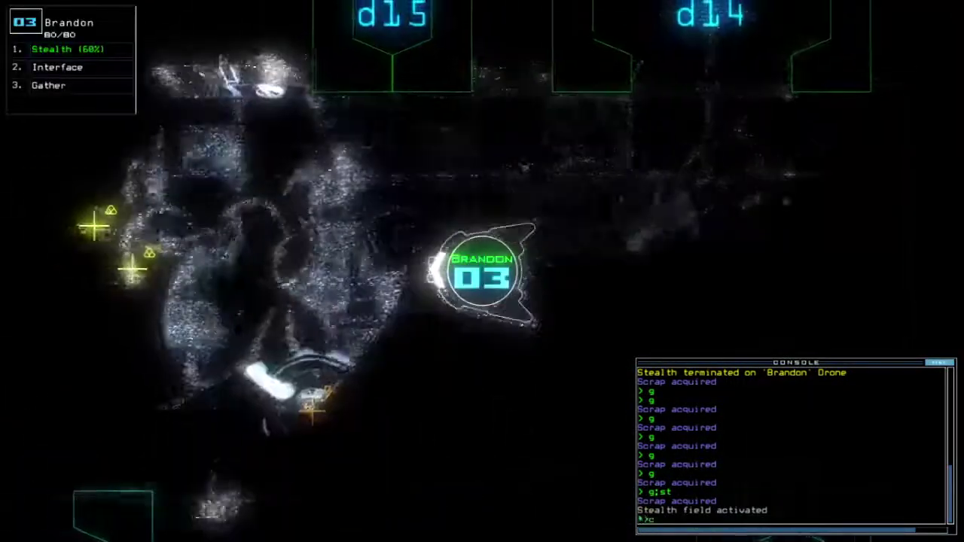
{"action": "key", "text": "Return"}
- Gather more scrap in r6 and reactivate Brandon's stealth near door d16
{"action": "key", "text": "Left"}
{"action": "key", "text": "Down"}
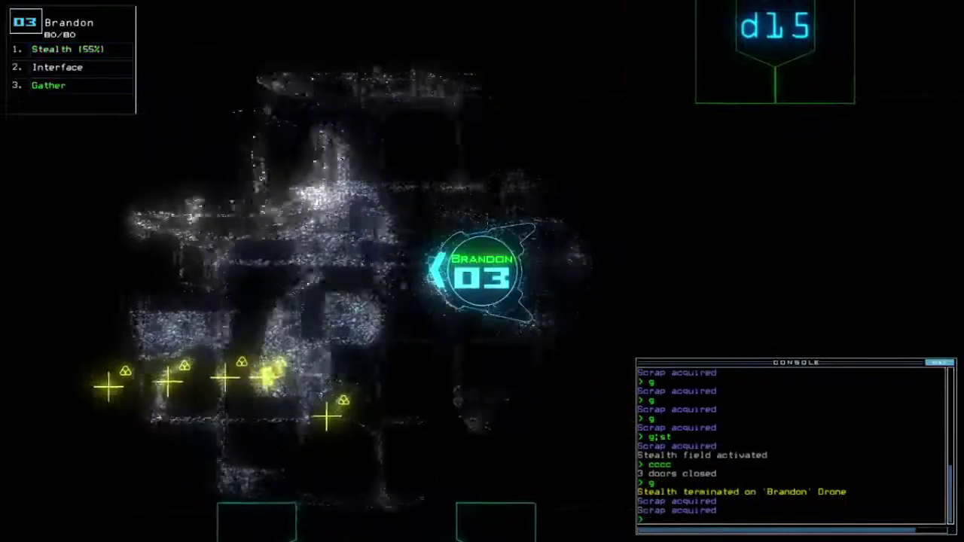
{"action": "type", "text": "g"}
{"action": "key", "text": "Return"}
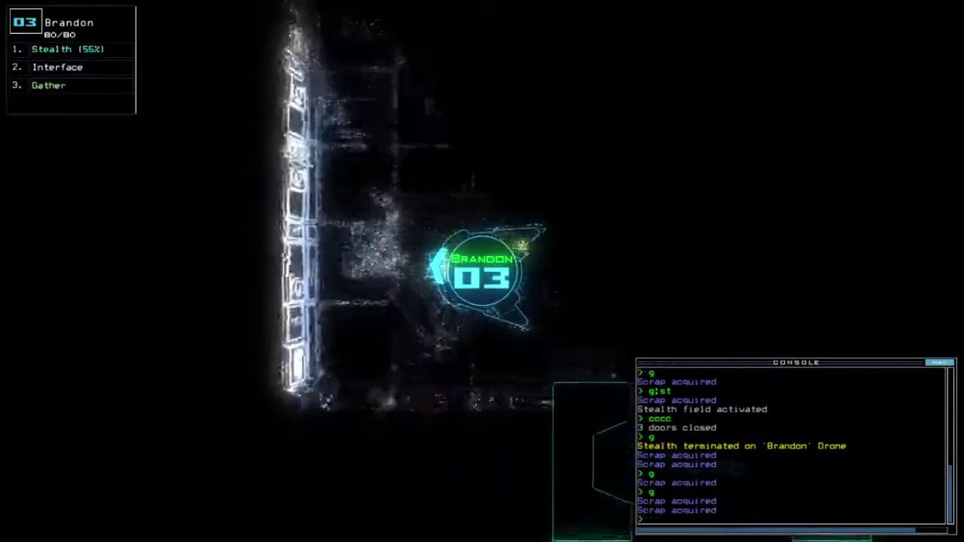
{"action": "type", "text": "g"}
{"action": "key", "text": "Return"}
{"action": "type", "text": "g"}
{"action": "type", "text": "st"}
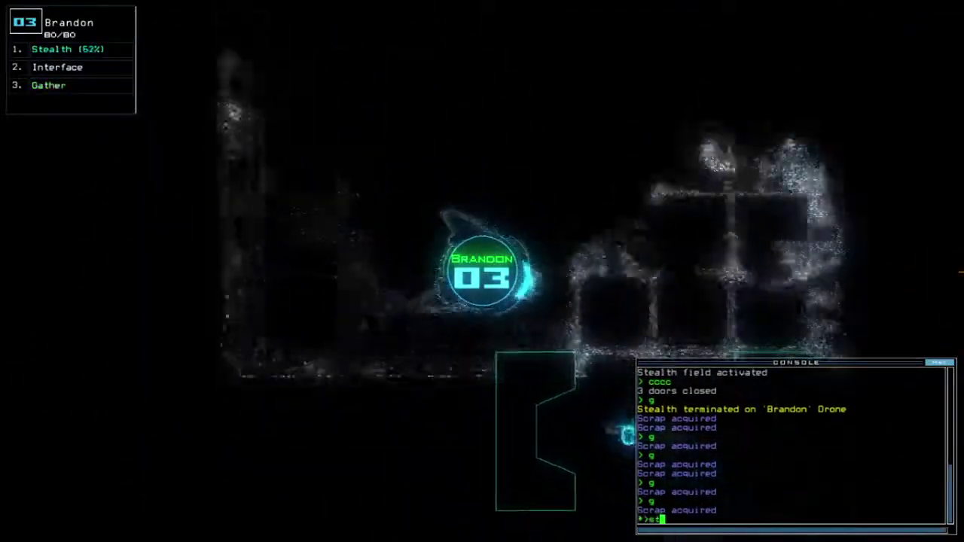
{"action": "key", "text": "Return"}
{"action": "key", "text": "Down"}
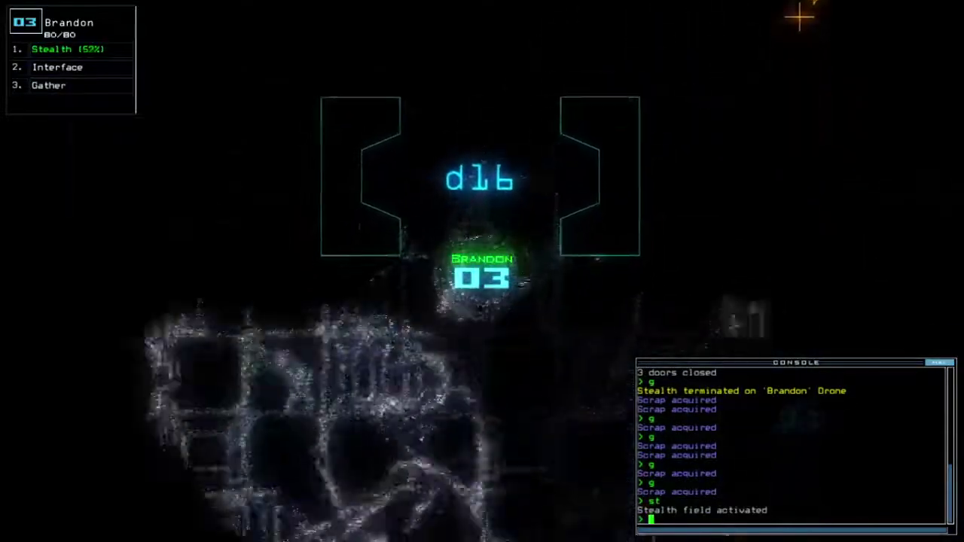
{"action": "key", "text": "Left"}
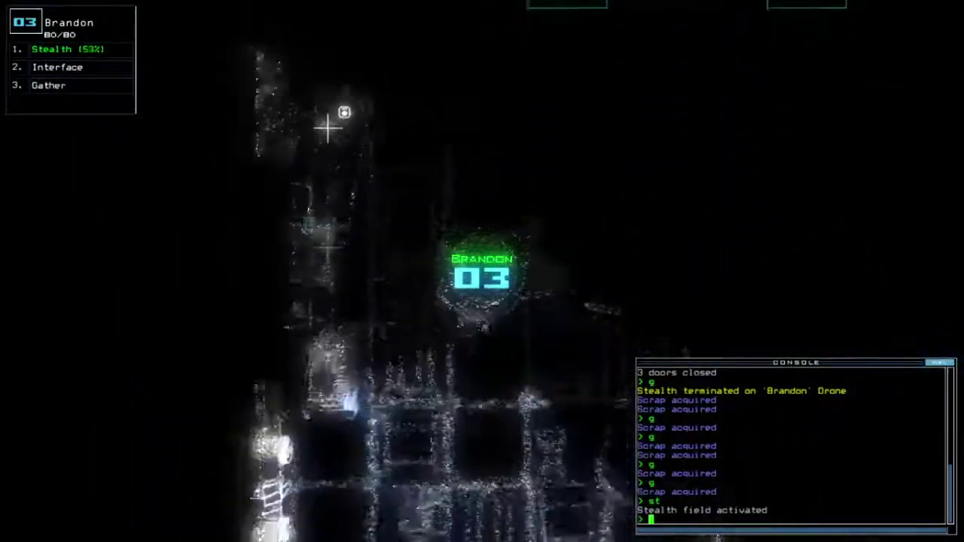
- Gather the remaining scrap, open d13 and d15, and power r6's generator with Jill
{"action": "key", "text": "Right"}
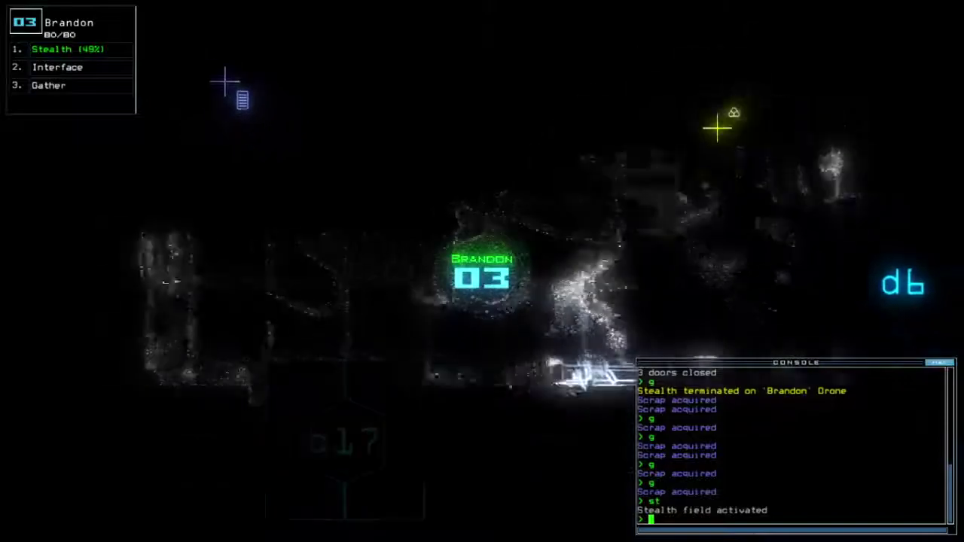
{"action": "key", "text": "Up"}
{"action": "type", "text": "g"}
{"action": "key", "text": "Return"}
{"action": "key", "text": "Tab"}
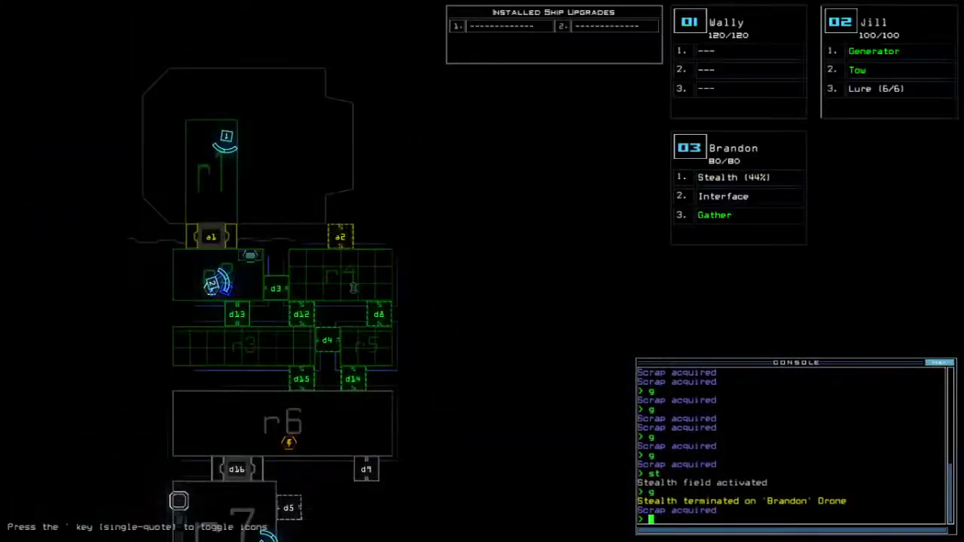
{"action": "type", "text": "5"}
{"action": "key", "text": "Return"}
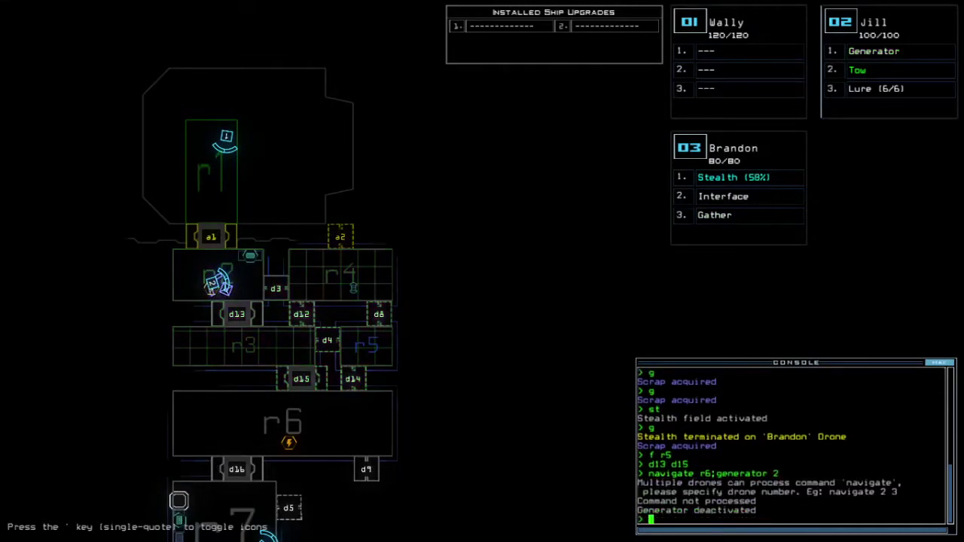
{"action": "key", "text": "Tab"}
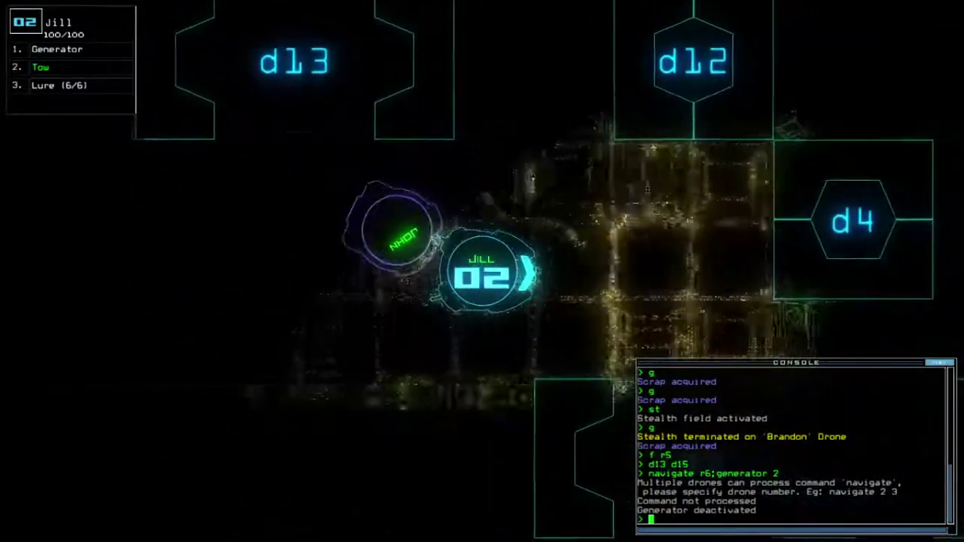
{"action": "type", "text": "generator"}
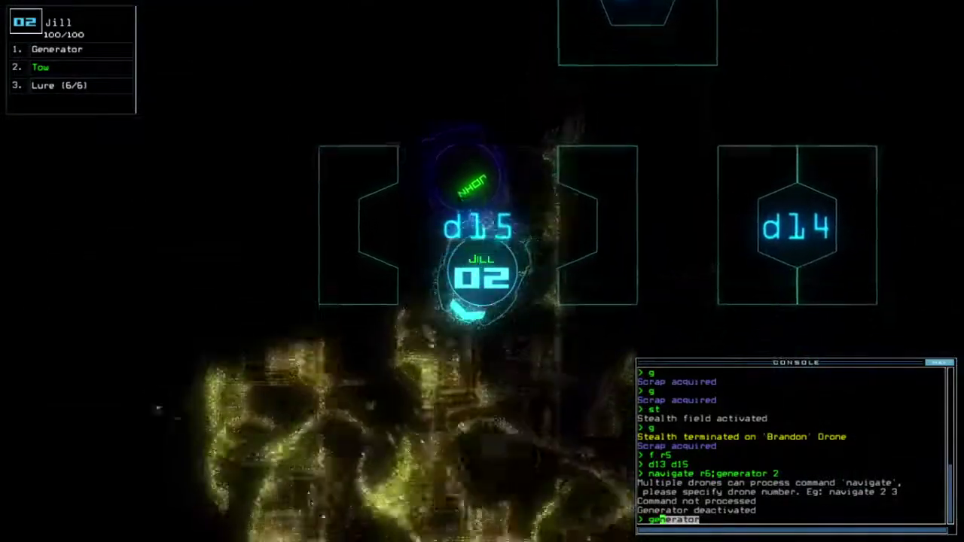
{"action": "key", "text": "Return"}
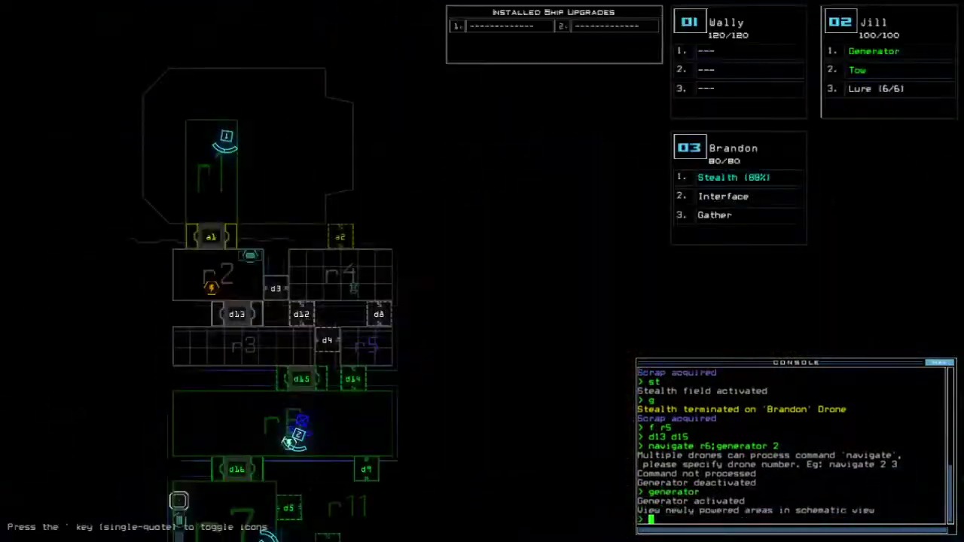
{"action": "type", "text": "cccc"}
- Switch the ship's defenses off and steer Brandon down the corridor
{"action": "key", "text": "F3"}
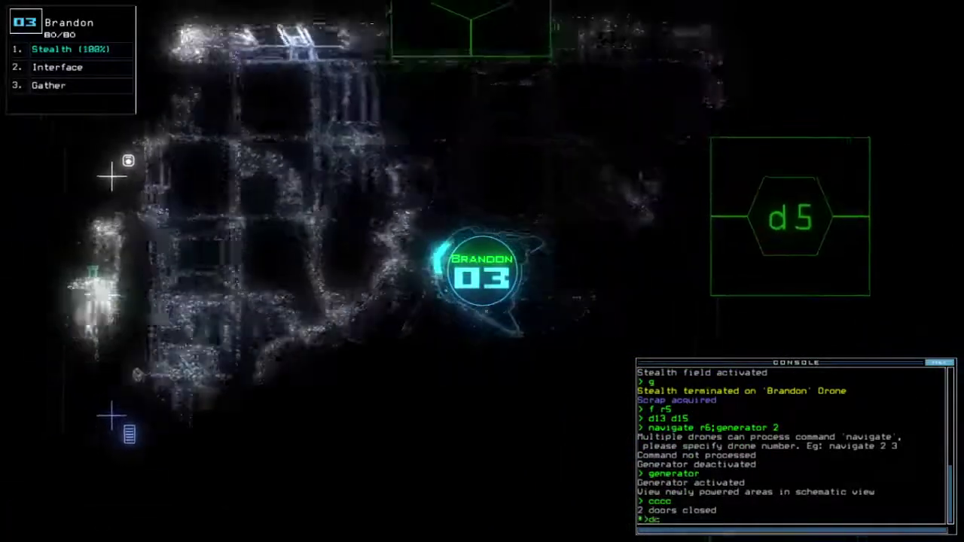
{"action": "type", "text": "dct"}
{"action": "key", "text": "Return"}
{"action": "type", "text": "df"}
{"action": "key", "text": "Return"}
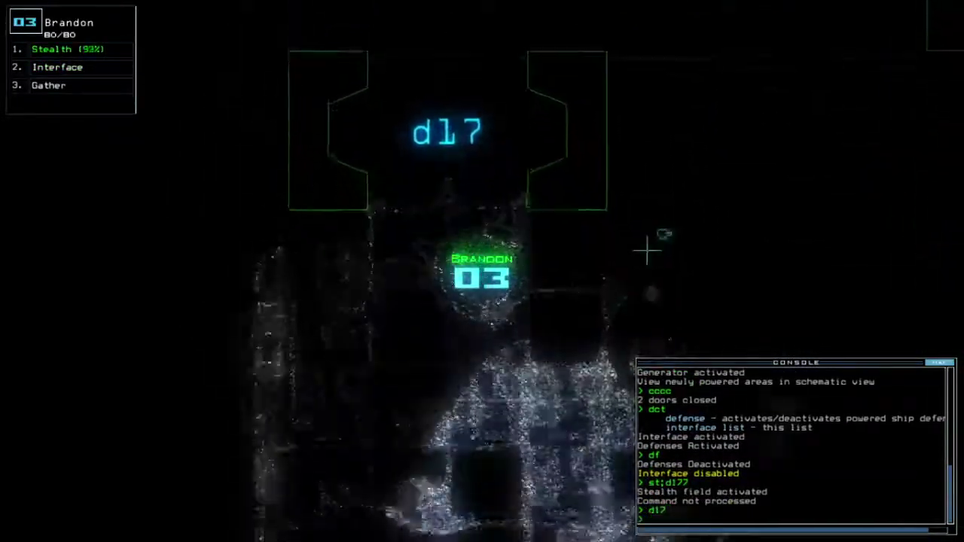
{"action": "key", "text": "Down"}
{"action": "key", "text": "Right"}
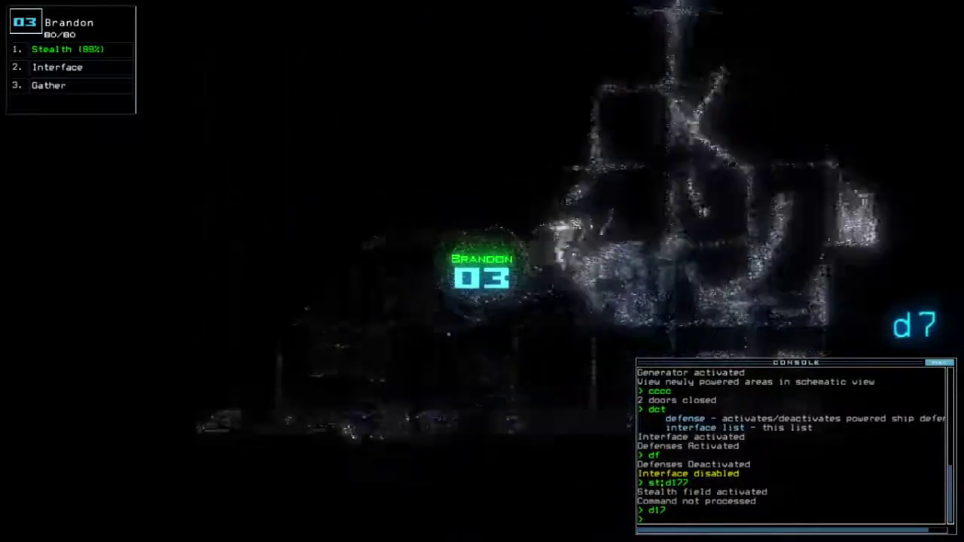
- Open door d7, move Brandon into r9, and list its items
{"action": "key", "text": "Left"}
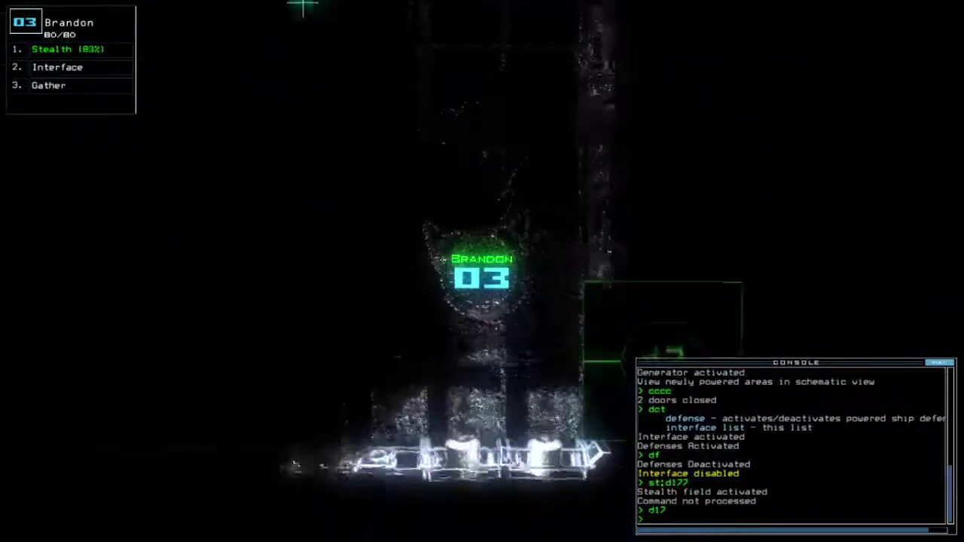
{"action": "type", "text": "7"}
{"action": "key", "text": "Return"}
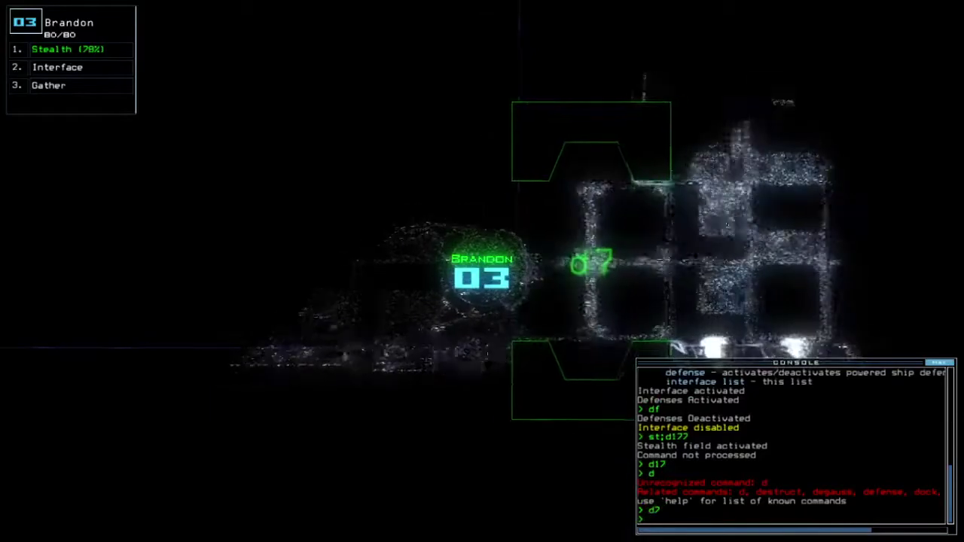
{"action": "key", "text": "Right"}
{"action": "key", "text": "Up"}
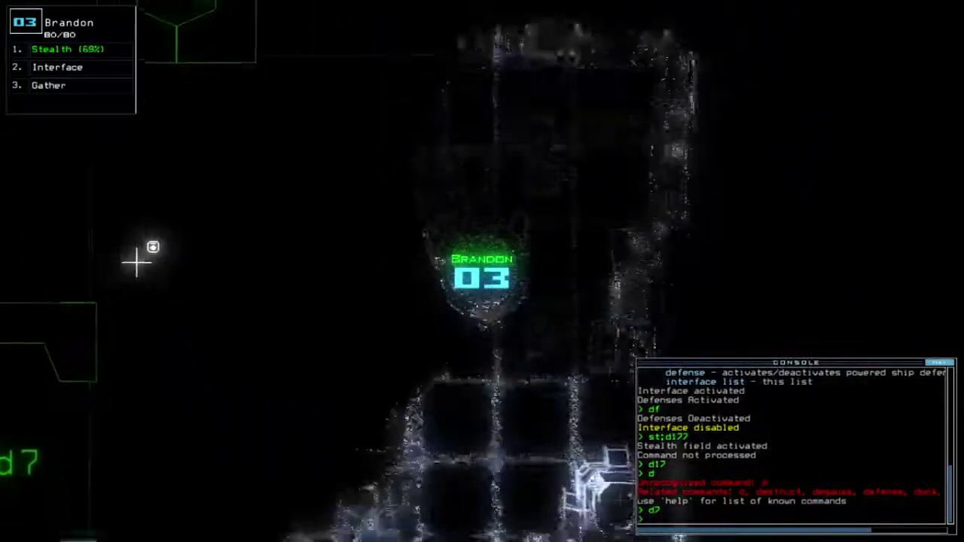
{"action": "type", "text": "i"}
{"action": "key", "text": "Return"}
- Move Brandon through door d11 and drop its stealth field
{"action": "key", "text": "Up"}
{"action": "key", "text": "Left"}
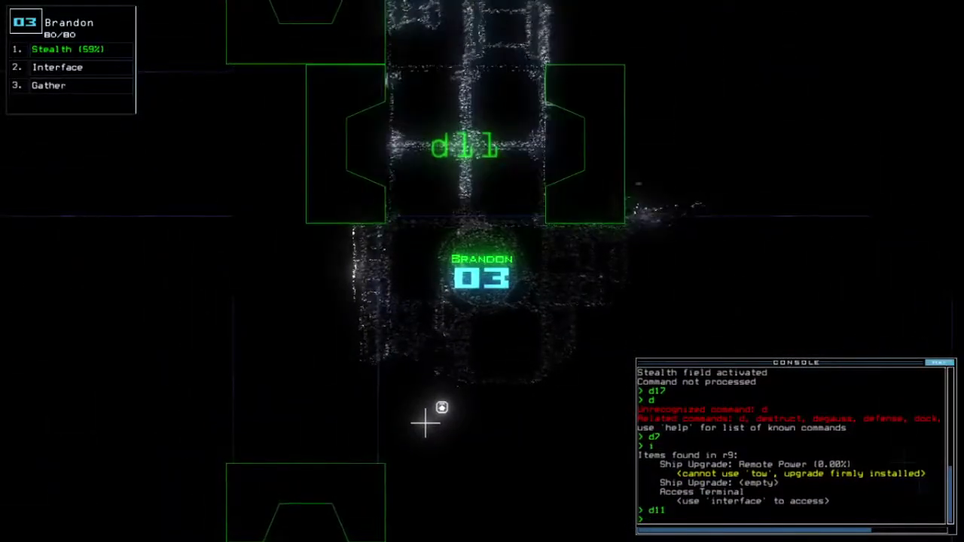
{"action": "key", "text": "Up"}
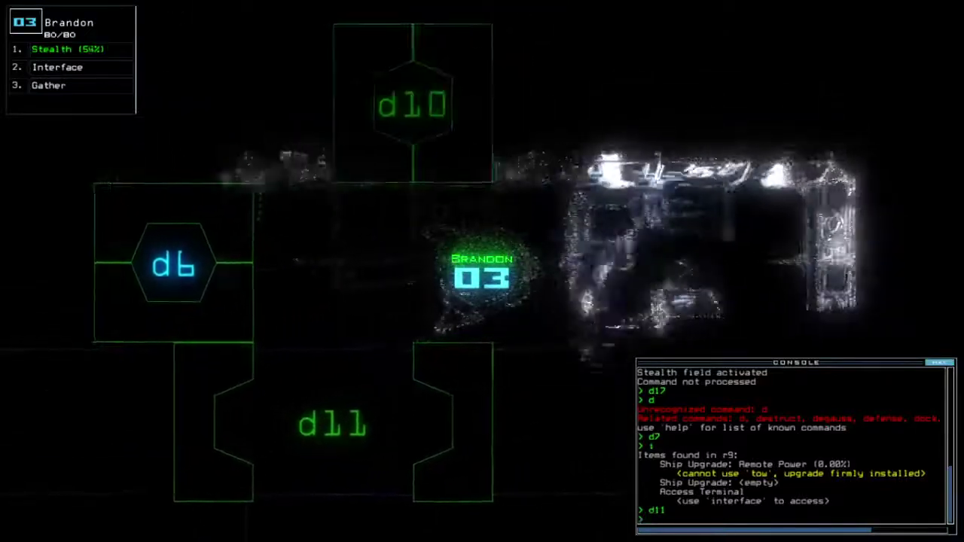
{"action": "type", "text": "st"}
{"action": "key", "text": "Return"}
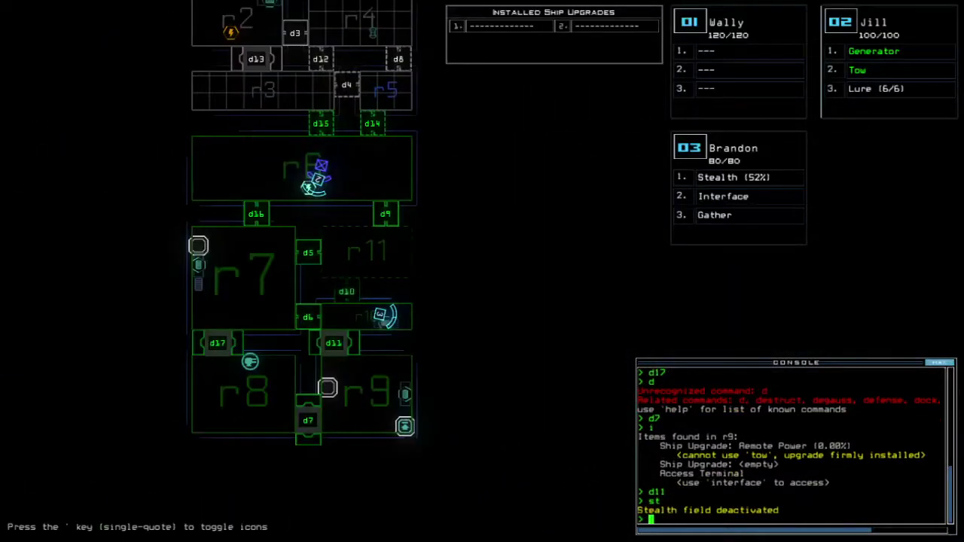
- Open door d10, steer Jill towing John into r6, and restart the generator
{"action": "key", "text": "Tab"}
{"action": "type", "text": "d10"}
{"action": "key", "text": "Return"}
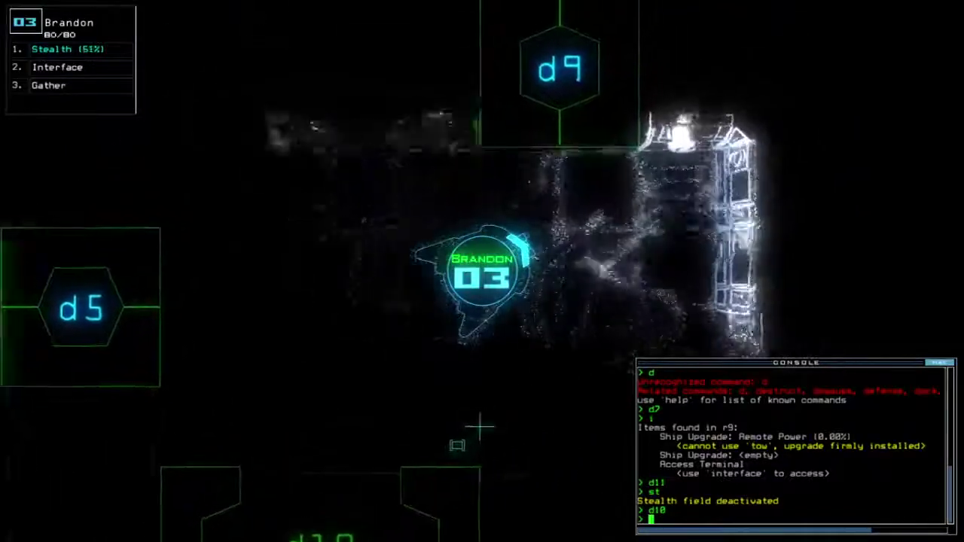
{"action": "key", "text": "Tab"}
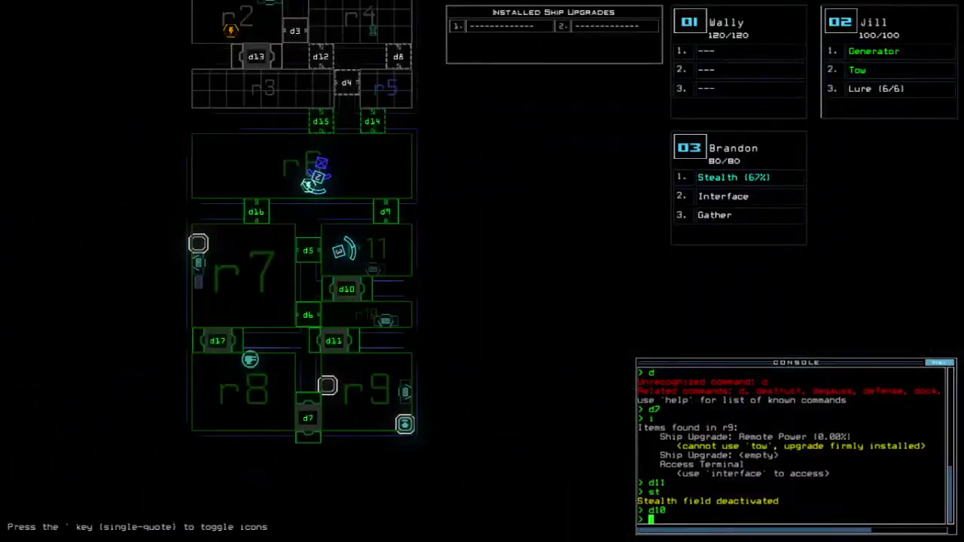
{"action": "key", "text": "2"}
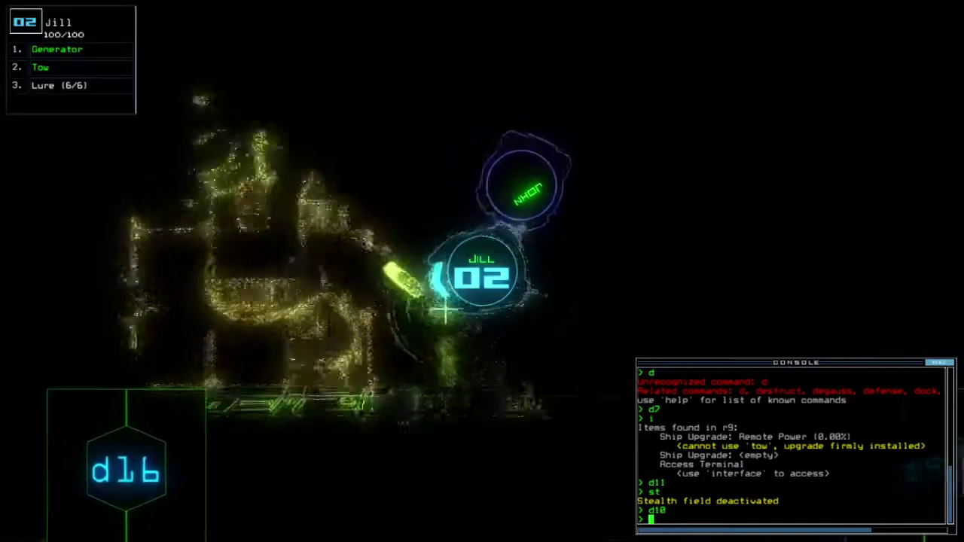
{"action": "key", "text": "Left"}
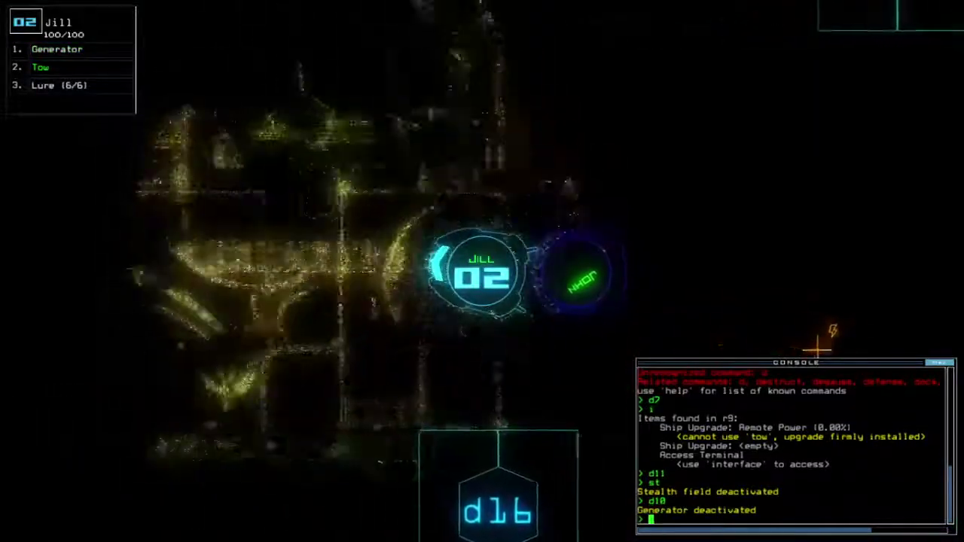
{"action": "key", "text": "Right"}
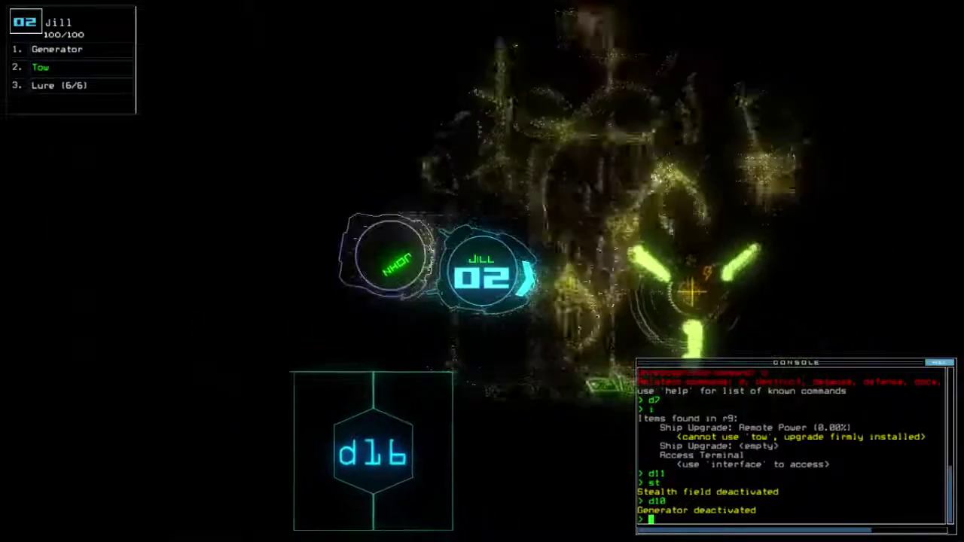
{"action": "type", "text": "g"}
{"action": "key", "text": "Return"}
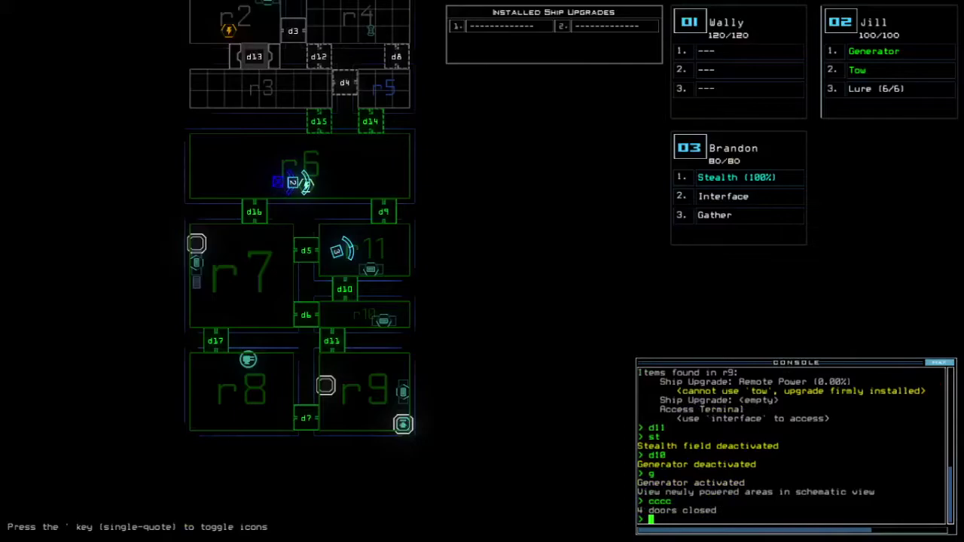
{"action": "type", "text": "d14 d9"}
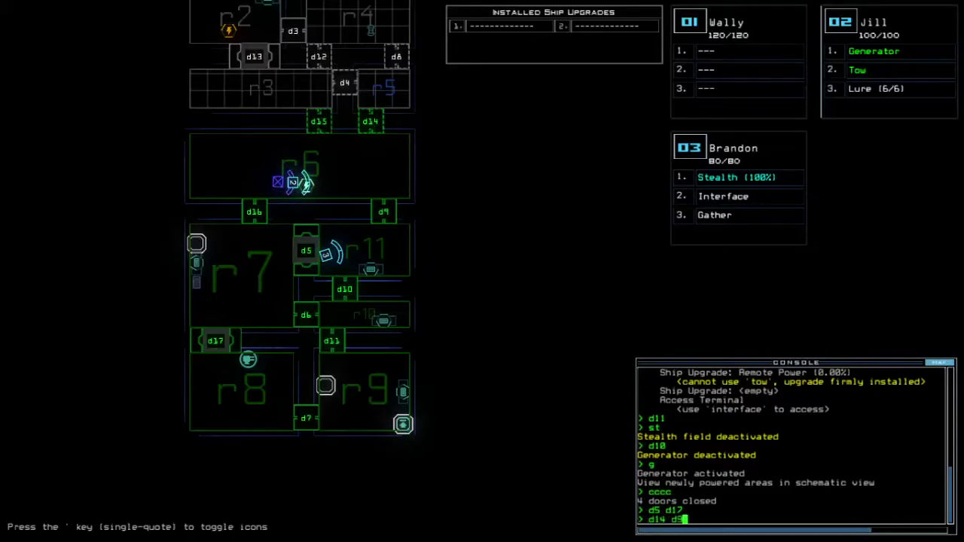
- Turn on Brandon's stealth field and steer it up through door d9 toward d14
{"action": "key", "text": "2"}
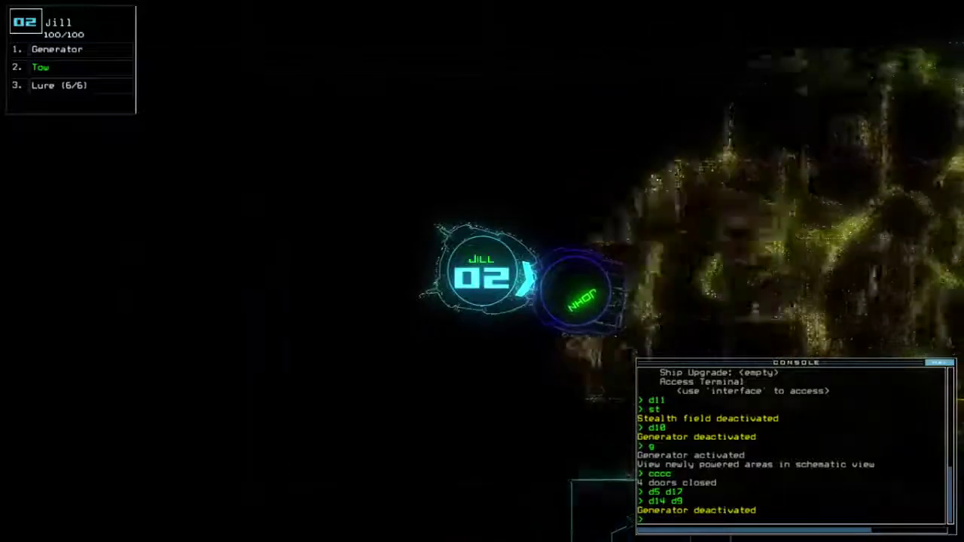
{"action": "type", "text": "3st"}
{"action": "key", "text": "Return"}
{"action": "key", "text": "Up"}
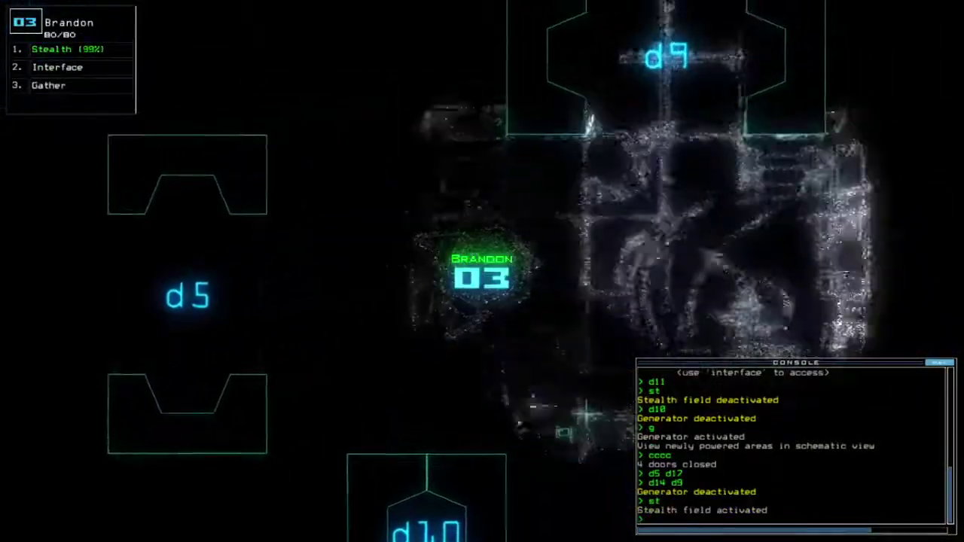
{"action": "key", "text": "Left"}
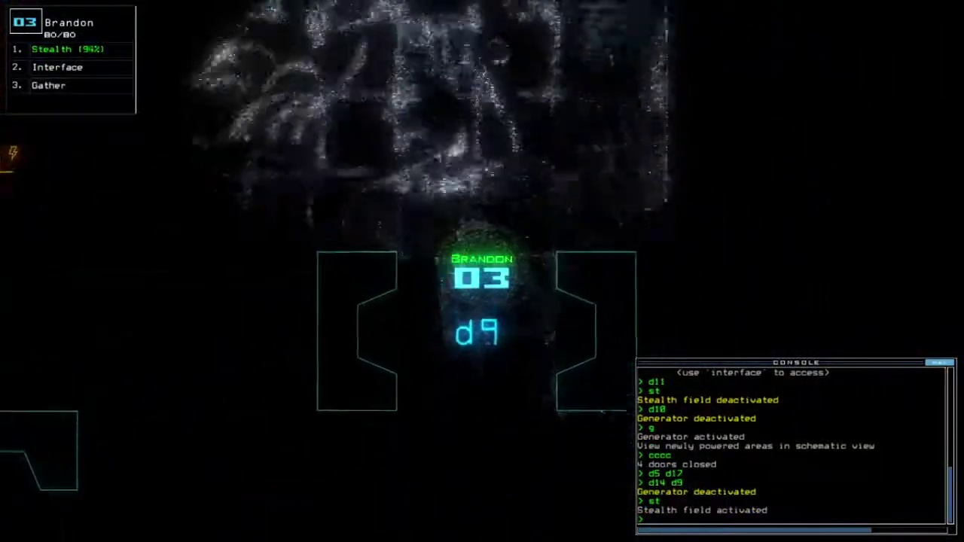
{"action": "key", "text": "Up"}
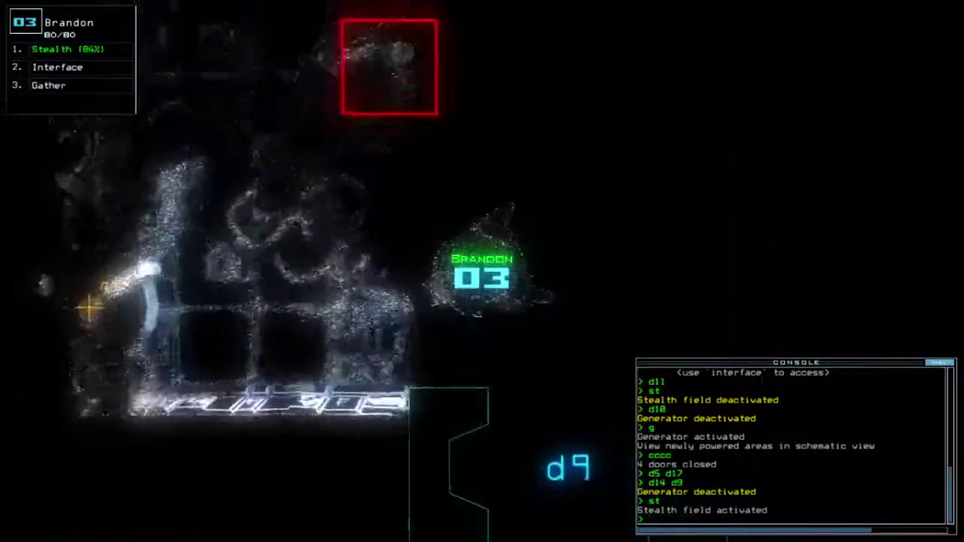
{"action": "key", "text": "Right"}
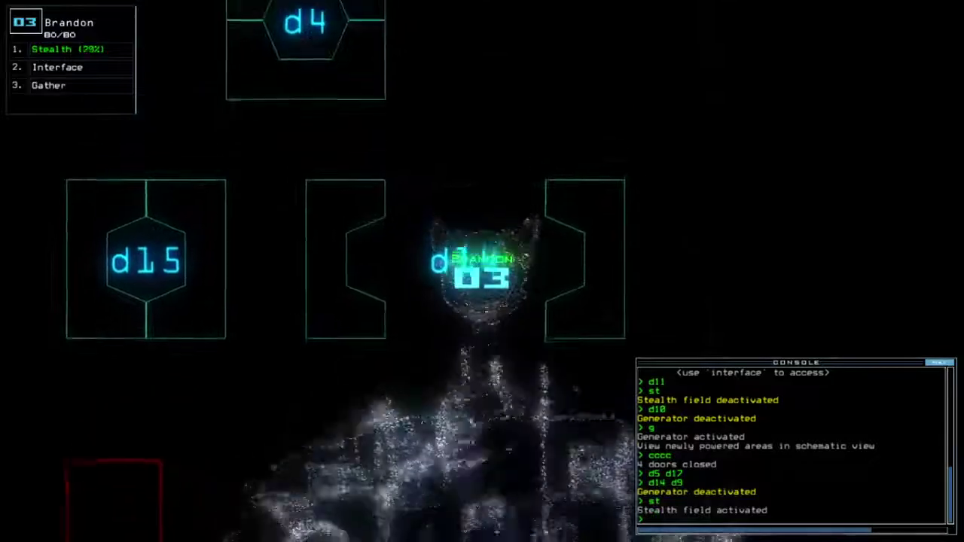
- Check on Jill beside John, then guide Brandon across the room and down-right
{"action": "key", "text": "2"}
{"action": "key", "text": "3"}
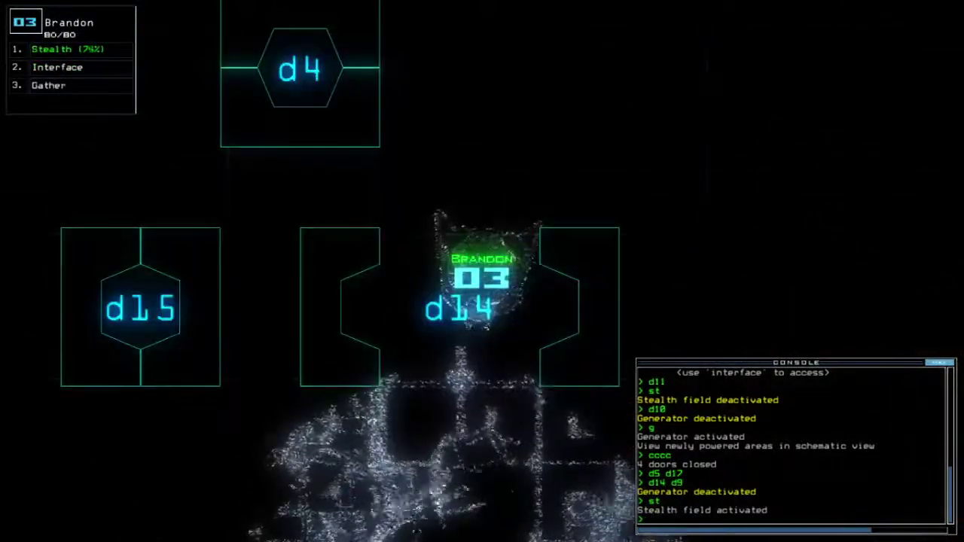
{"action": "key", "text": "Left"}
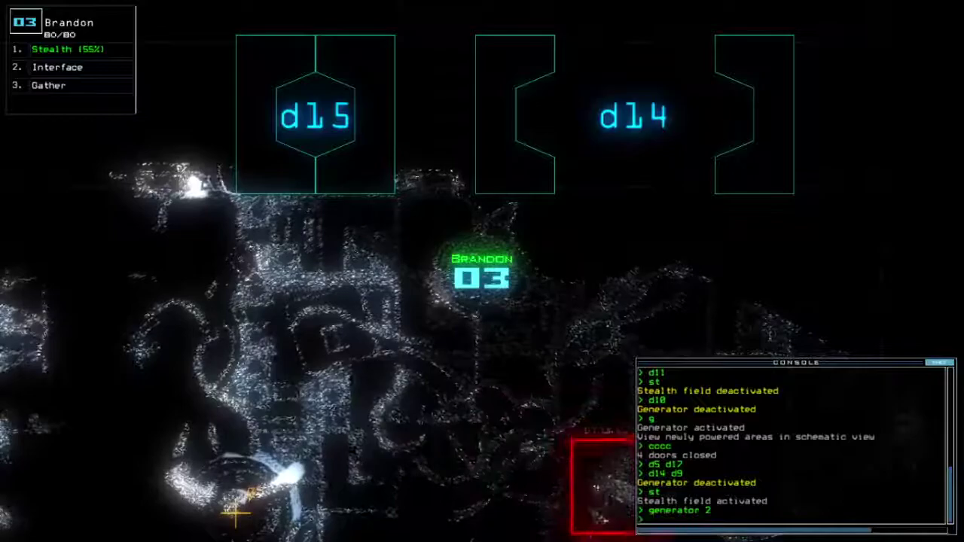
{"action": "key", "text": "Down"}
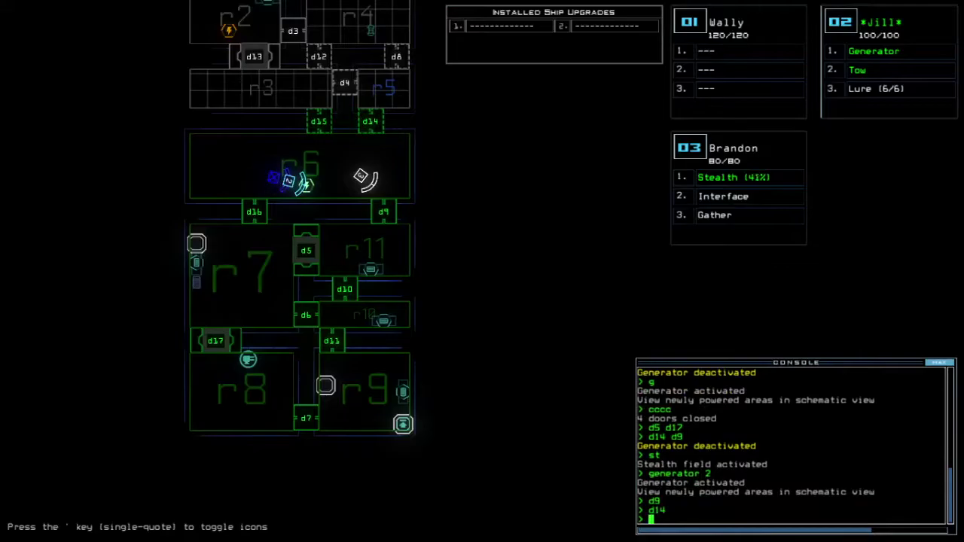
{"action": "type", "text": "d9"}
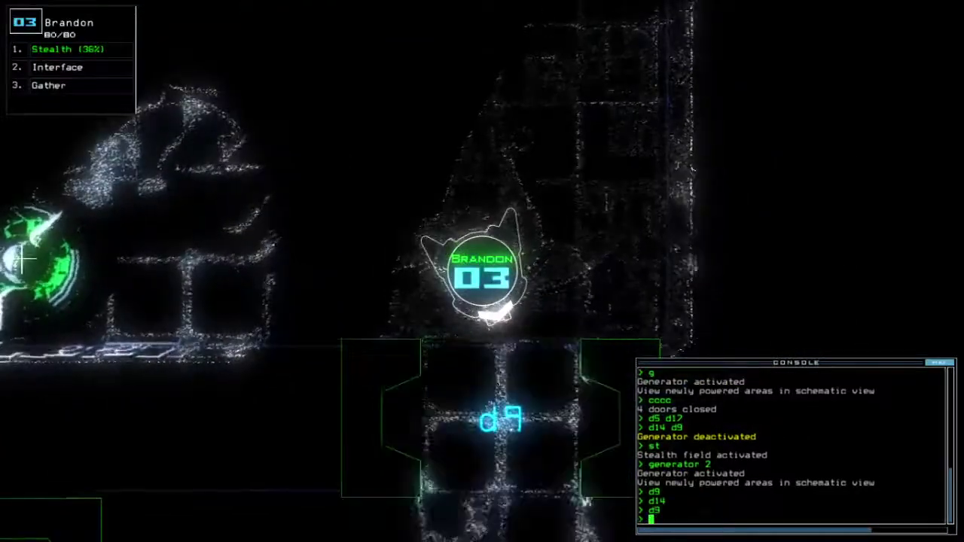
{"action": "type", "text": " > st"}
- Drop Brandon's stealth, move it down through d9, and check the ship schematic
{"action": "key", "text": "Return"}
{"action": "key", "text": "Down"}
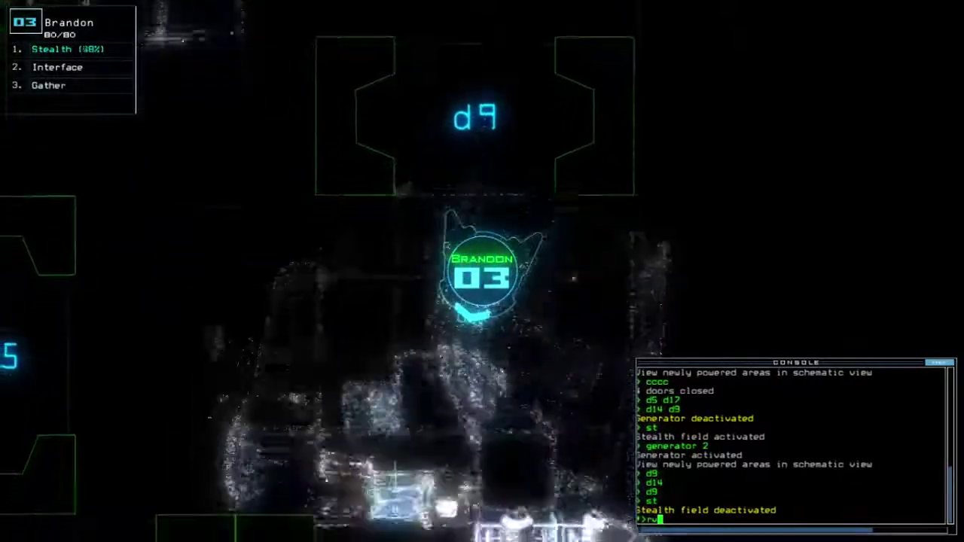
{"action": "key", "text": "Tab"}
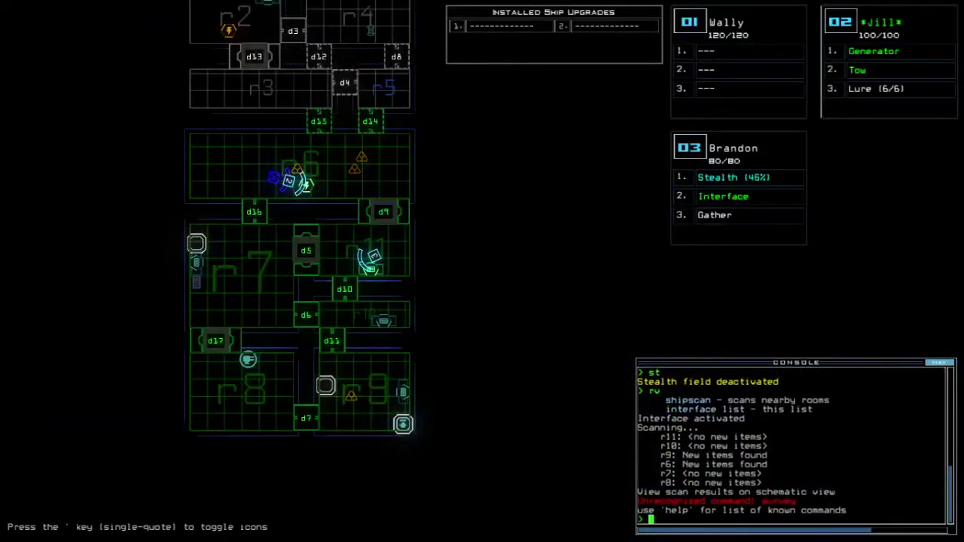
{"action": "key", "text": "Tab"}
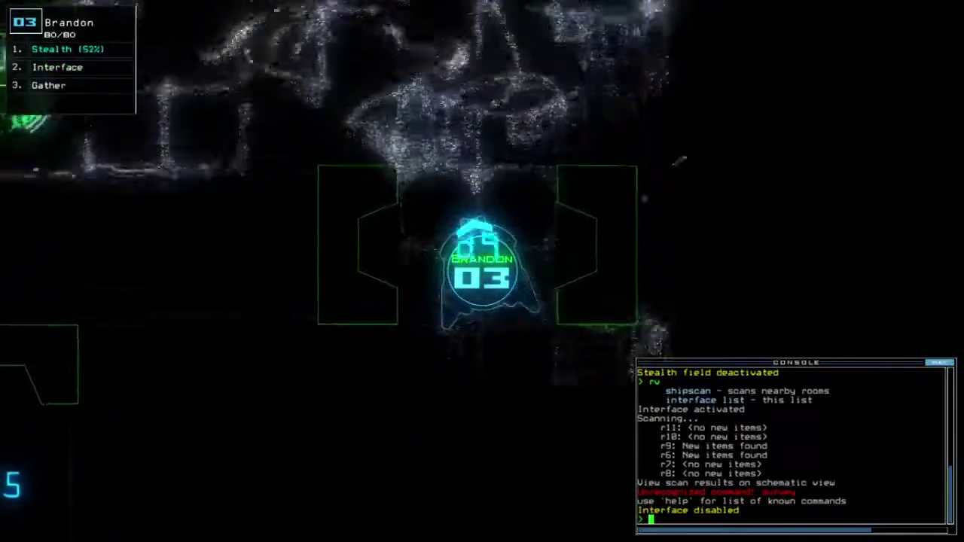
- Gather two pieces of scrap with Brandon and toggle door d16 twice
{"action": "key", "text": "Up"}
{"action": "type", "text": "g"}
{"action": "key", "text": "Return"}
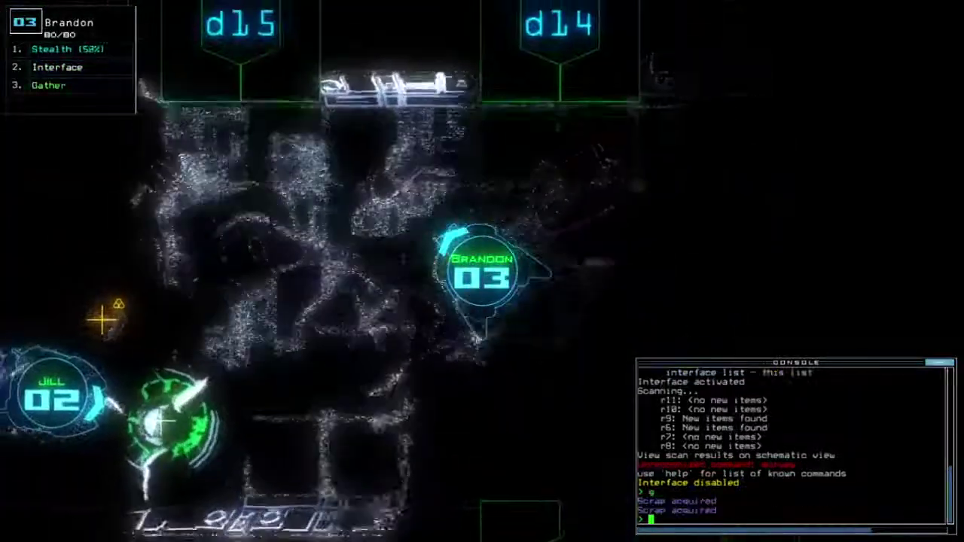
{"action": "key", "text": "Left"}
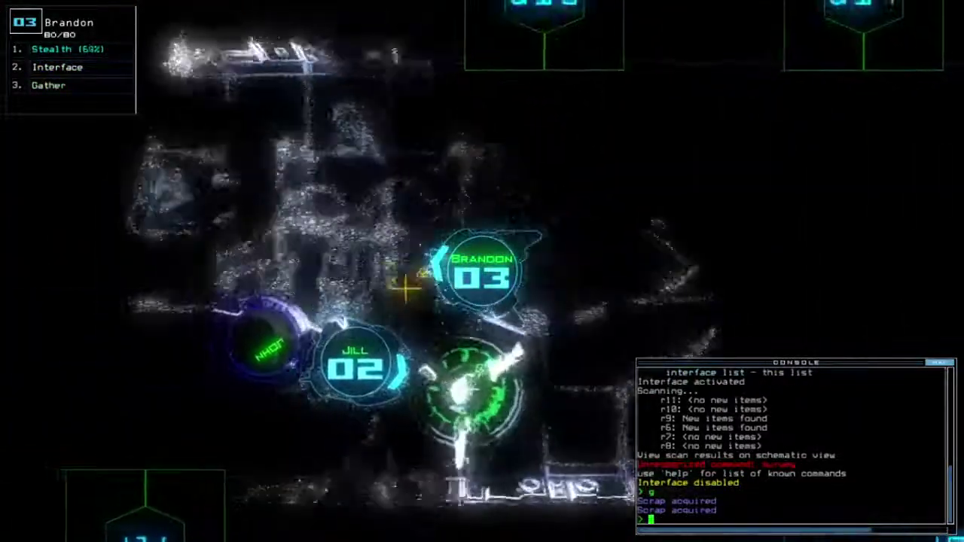
{"action": "type", "text": "g"}
{"action": "key", "text": "Return"}
{"action": "type", "text": "d16"}
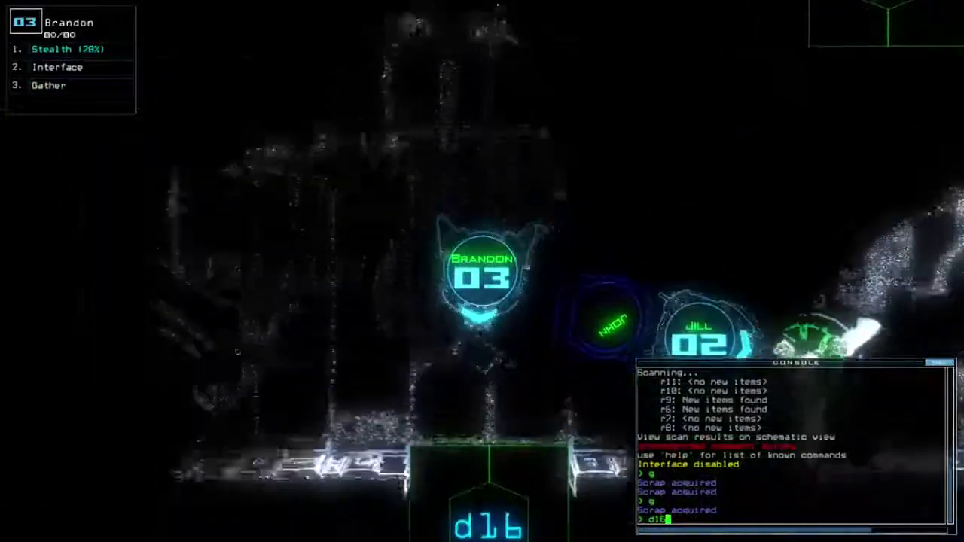
{"action": "key", "text": "Return"}
{"action": "type", "text": "d16"}
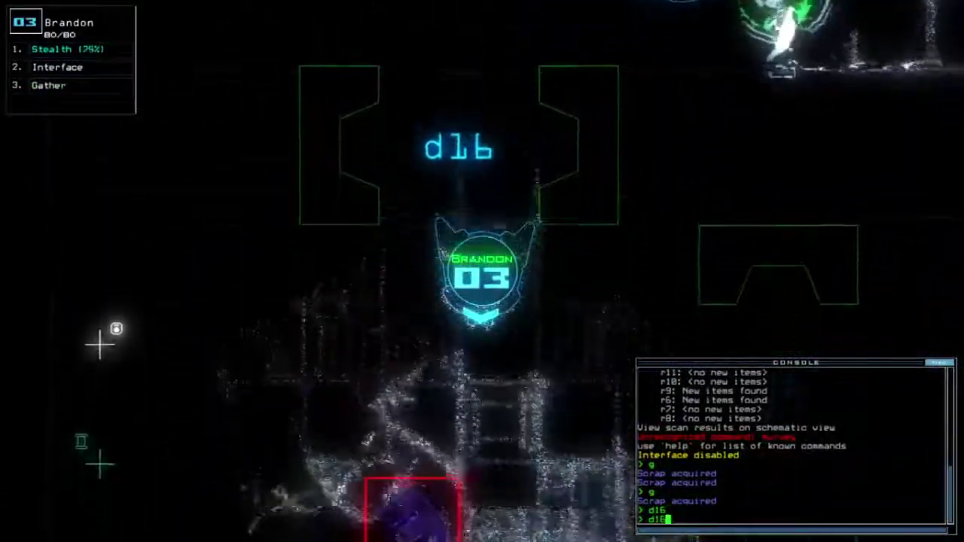
{"action": "key", "text": "Return"}
{"action": "type", "text": "d"}
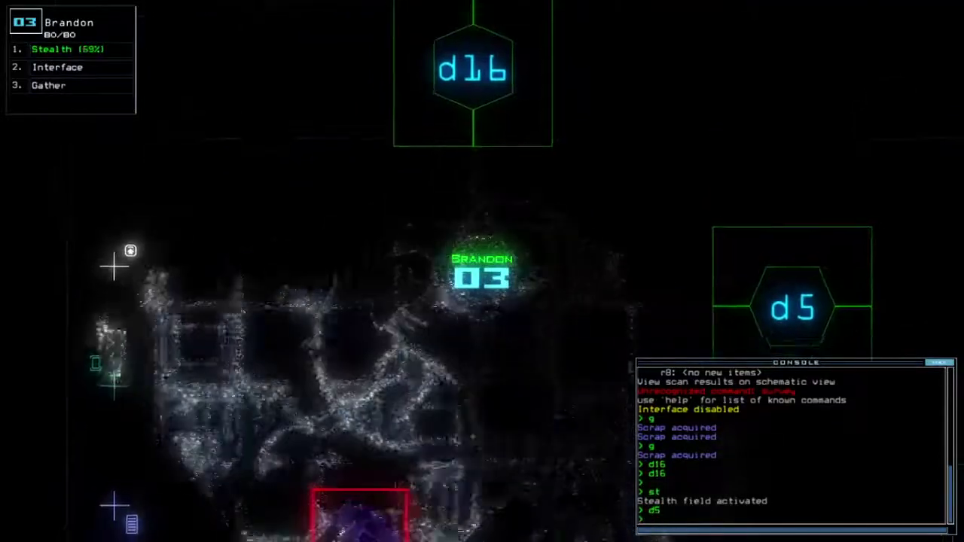
- Consult the schematic twice, gather scrap around Brandon twice, and list the items in r9
{"action": "key", "text": "Tab"}
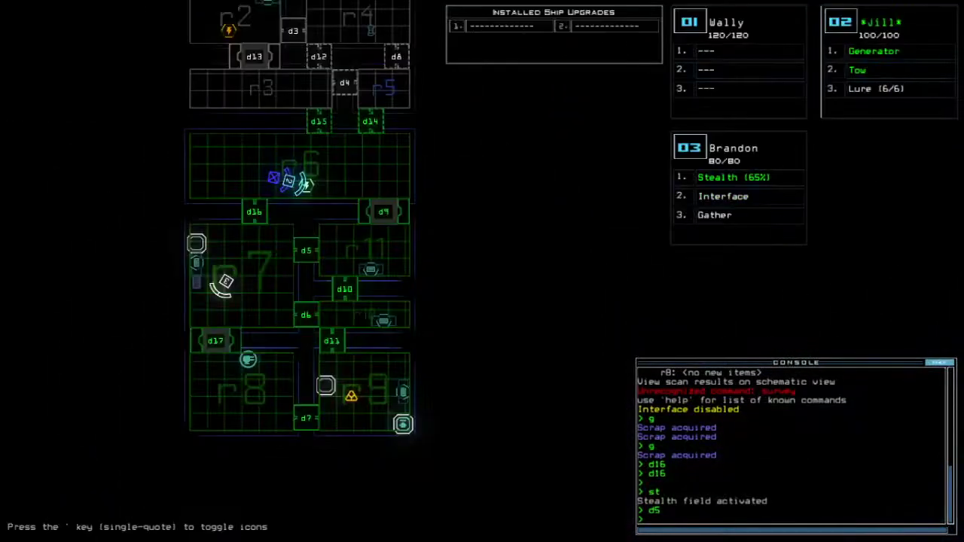
{"action": "key", "text": "Tab"}
{"action": "type", "text": "d"}
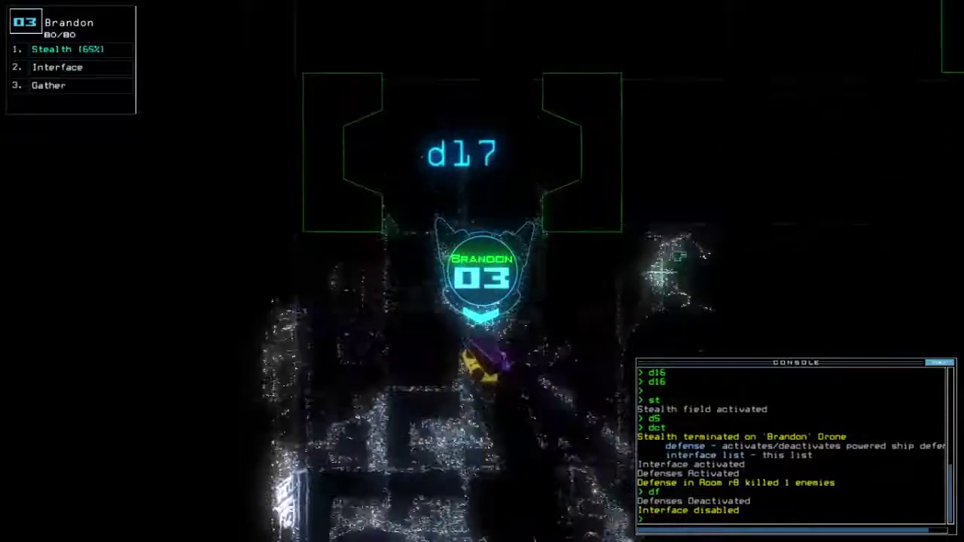
{"action": "type", "text": "g"}
{"action": "key", "text": "Return"}
{"action": "key", "text": "Tab"}
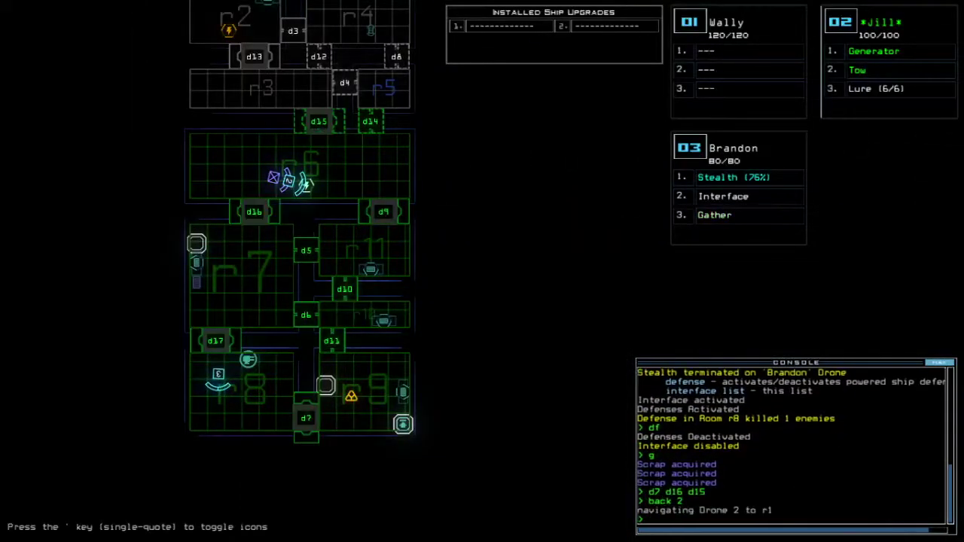
{"action": "key", "text": "Tab"}
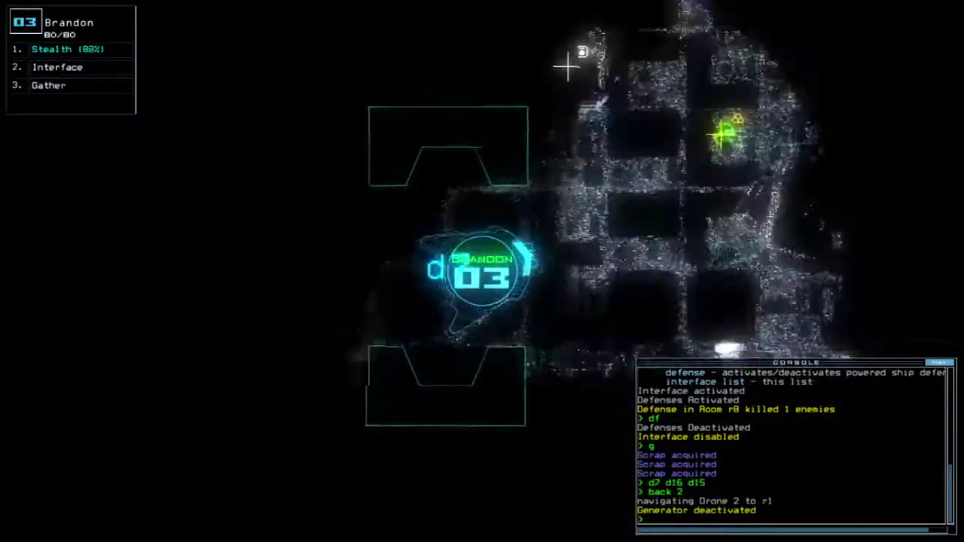
{"action": "type", "text": "g"}
{"action": "key", "text": "Return"}
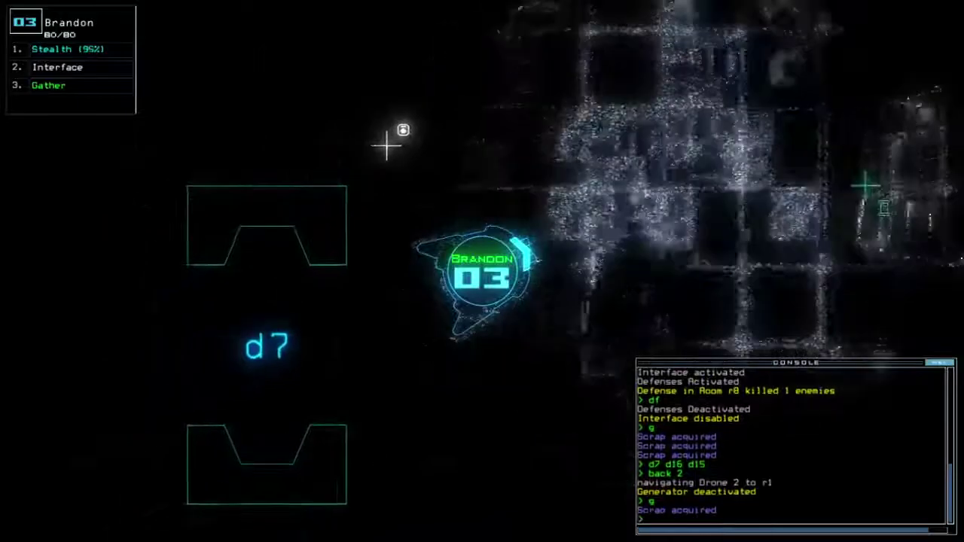
{"action": "type", "text": "i"}
{"action": "key", "text": "Return"}
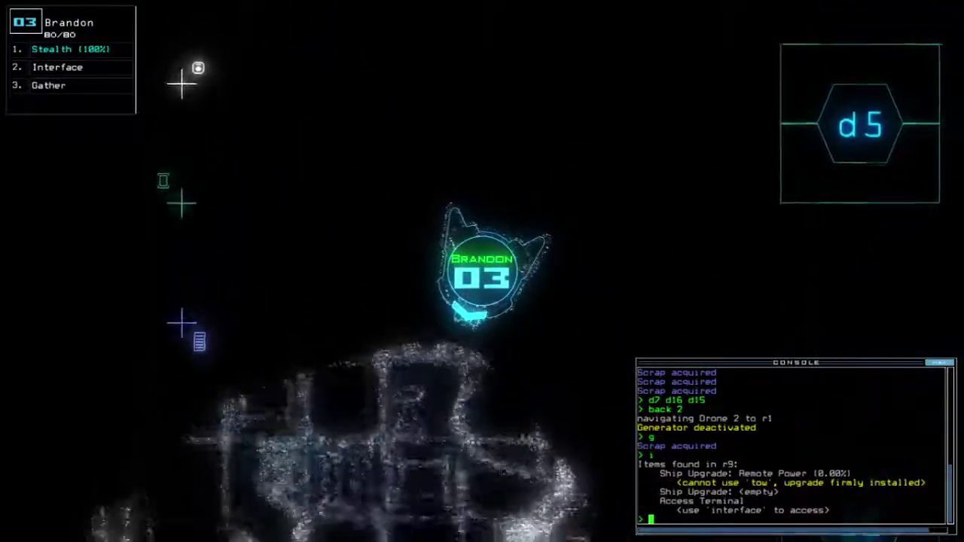
{"action": "type", "text": "ou"}
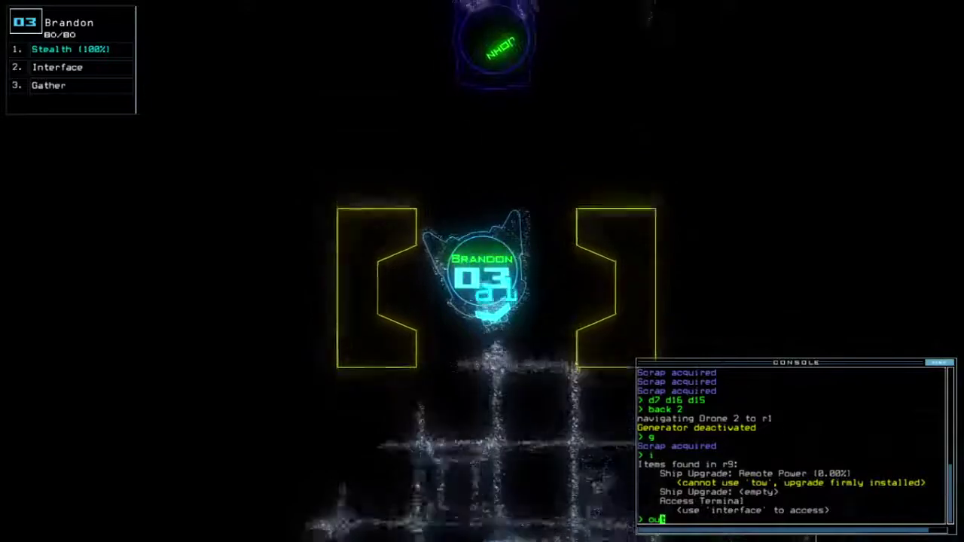
{"action": "type", "text": "t"}
- Leave the ship with 'out' and dismiss the 1115-point Daily Challenge Score dialog
{"action": "key", "text": "Return"}
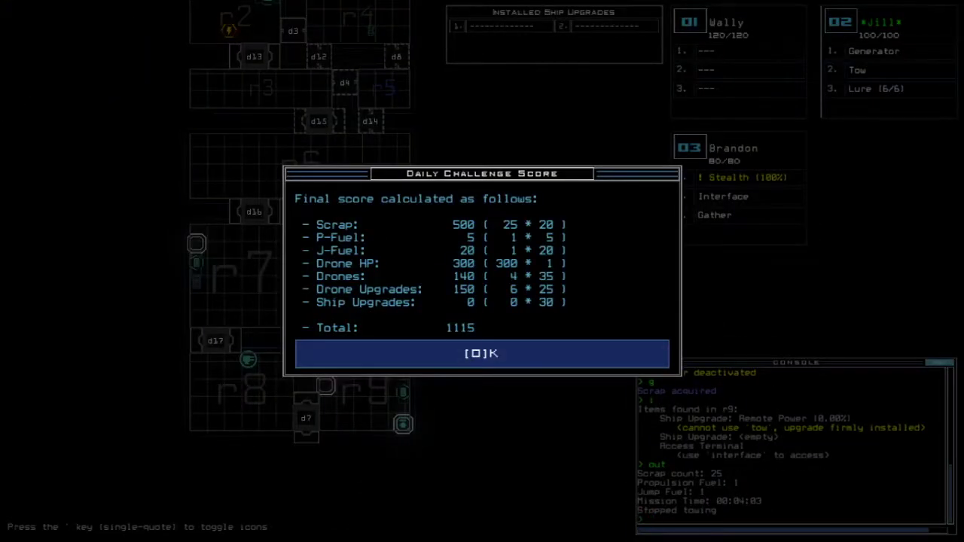
{"action": "key", "text": "o"}
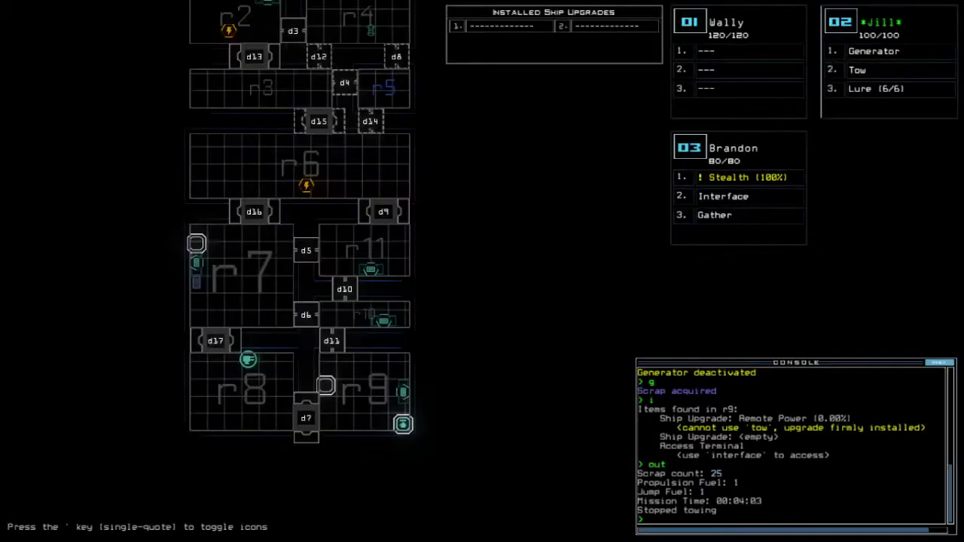